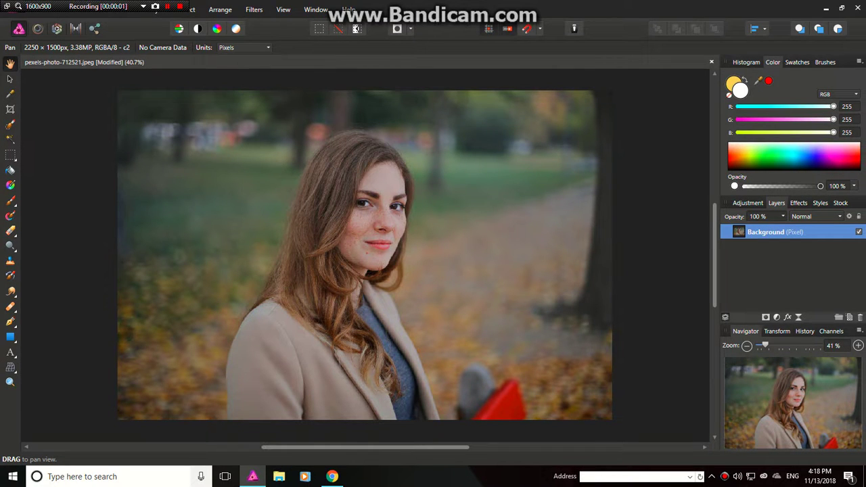
# - Apply Auto Levels so the park portrait looks brighter and more contrasty
pyautogui.moveTo(99, 5); pyautogui.dragTo(708, 8)
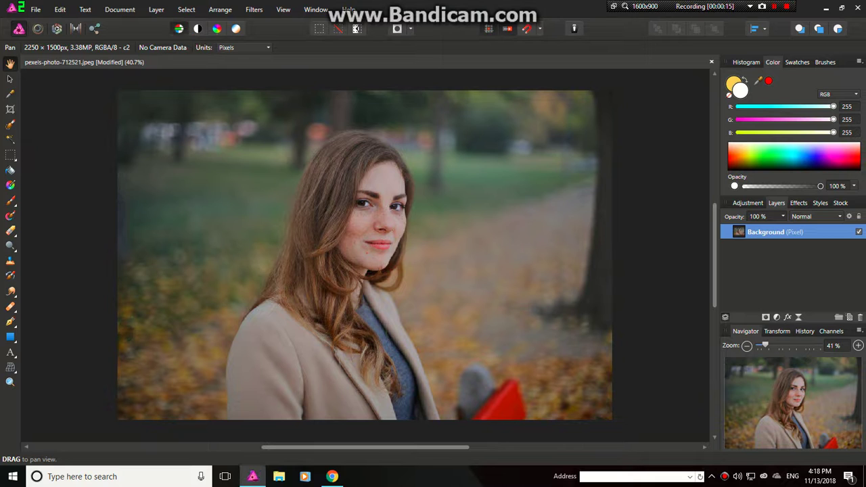
pyautogui.click(179, 28)
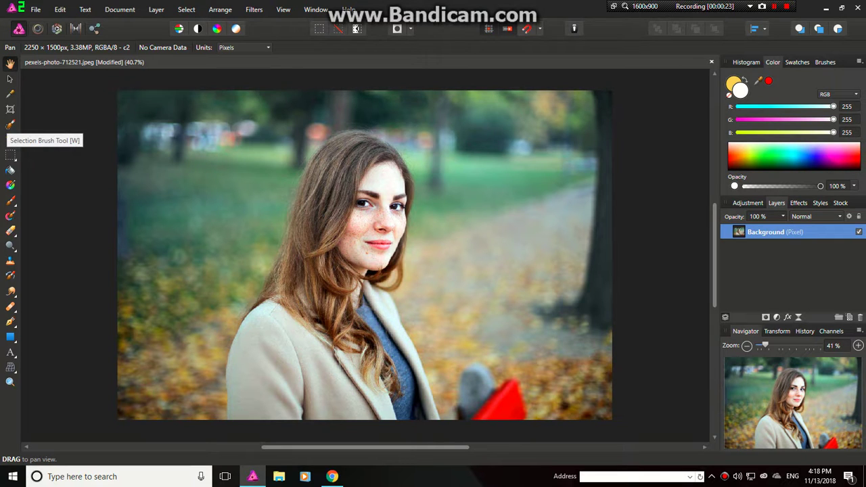
# - Use the Selection Brush to paint a selection over the woman's hair edge, coat and hair strands
pyautogui.click(10, 125)
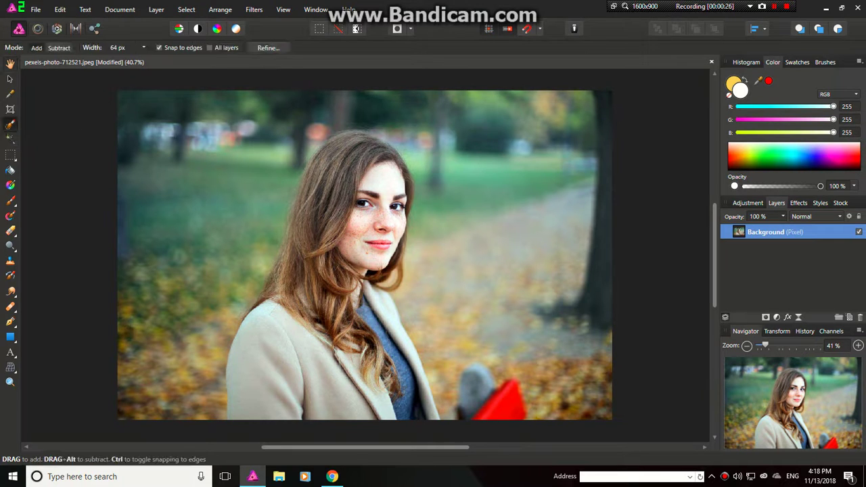
pyautogui.moveTo(338, 158); pyautogui.dragTo(307, 230)
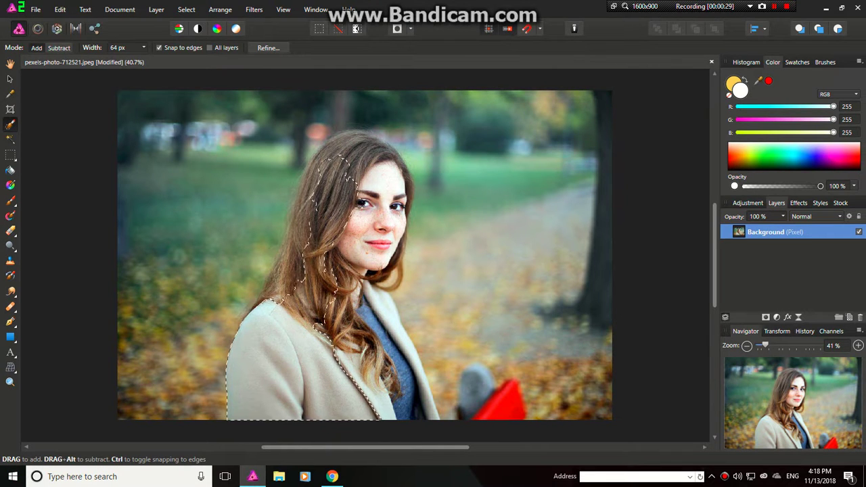
pyautogui.moveTo(395, 365)
pyautogui.mouseDown()
pyautogui.moveTo(416, 409)
pyautogui.moveTo(369, 290)
pyautogui.mouseUp()
pyautogui.moveTo(321, 308); pyautogui.dragTo(369, 406)
pyautogui.scroll(1, 362, 251)
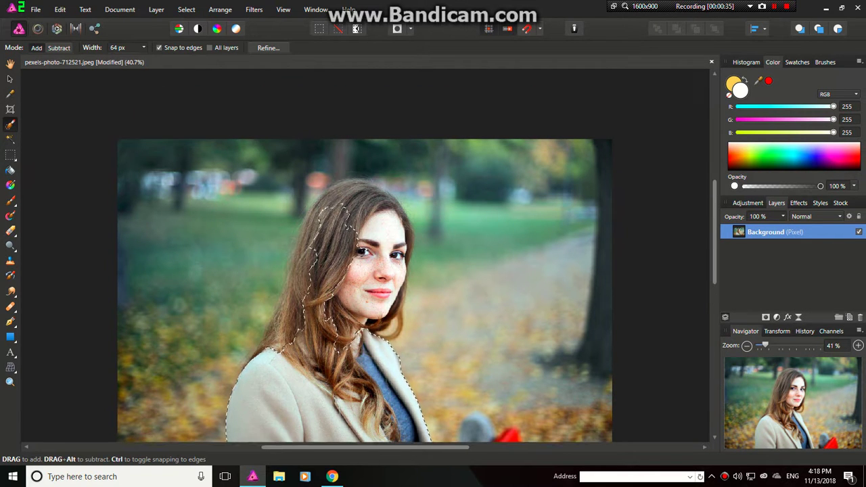
# - Extend the selection along the hair's left edge and top, trimming the top-left with a smaller brush
pyautogui.scroll(3, 363, 251)
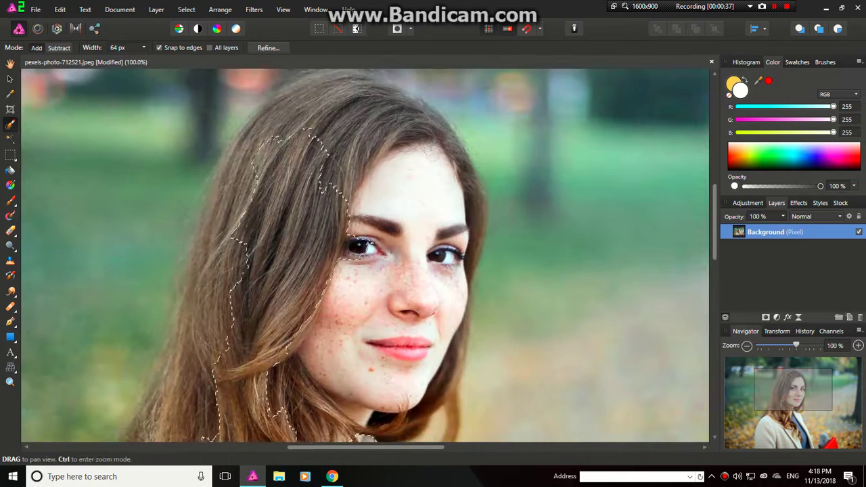
pyautogui.moveTo(317, 298); pyautogui.dragTo(453, 131)
pyautogui.moveTo(368, 78); pyautogui.dragTo(233, 328)
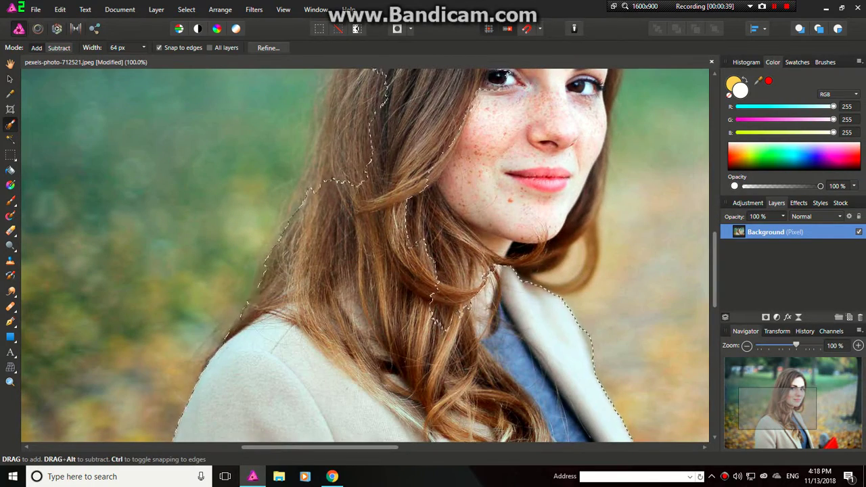
pyautogui.moveTo(378, 97); pyautogui.dragTo(335, 234)
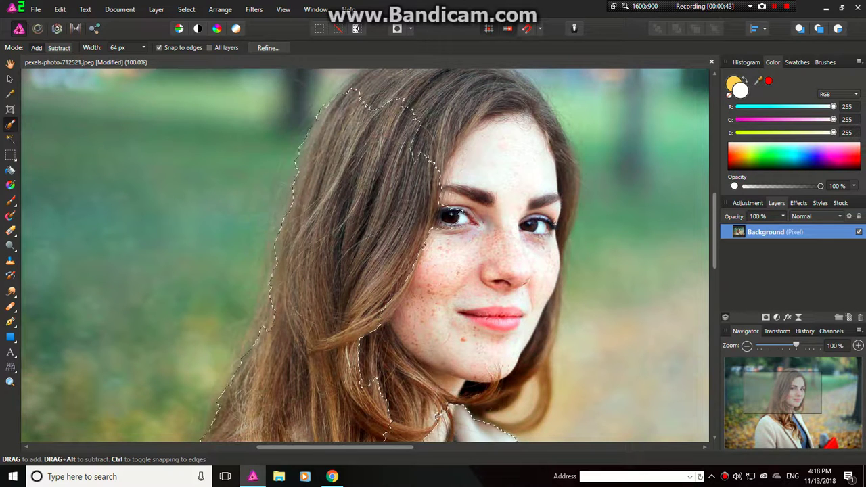
pyautogui.scroll(2, 365, 256)
pyautogui.moveTo(396, 146); pyautogui.dragTo(545, 166)
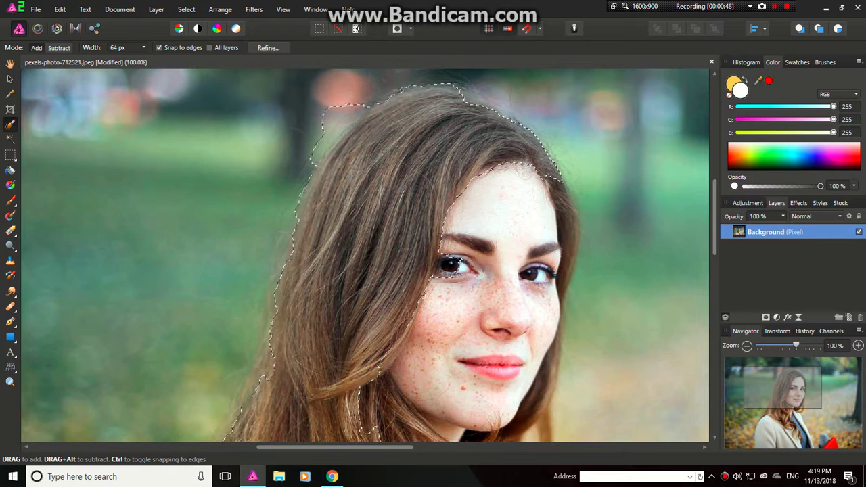
pyautogui.press('[')
pyautogui.press('[')
pyautogui.press('[')
pyautogui.press('[')
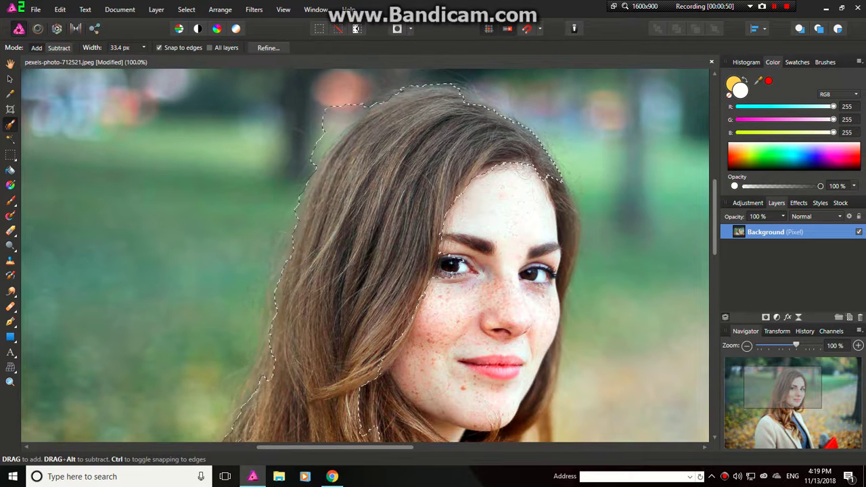
pyautogui.moveTo(339, 112); pyautogui.dragTo(323, 142)
pyautogui.moveTo(352, 111); pyautogui.dragTo(318, 156)
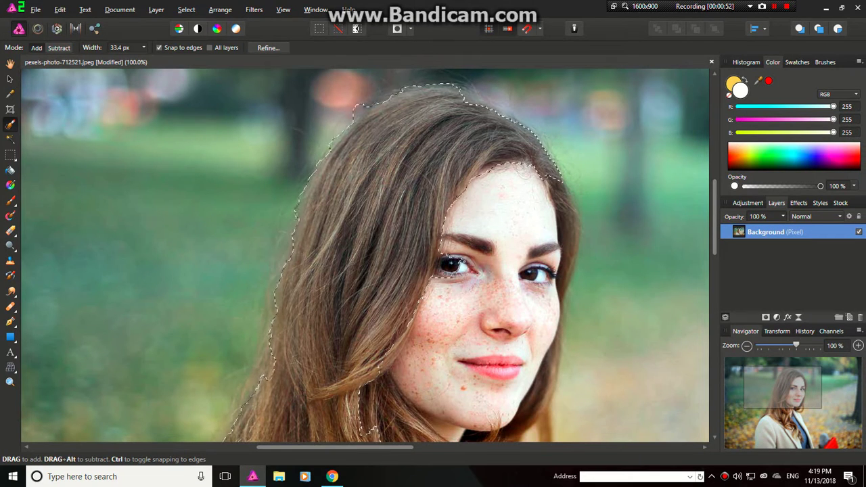
# - Add the face, the hair's right edge and the hair under the chin to the selection
pyautogui.scroll(-2, 365, 255)
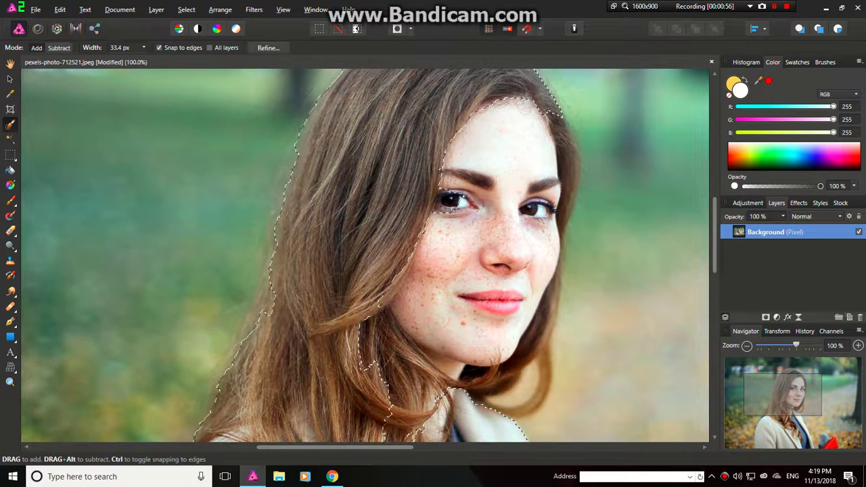
pyautogui.scroll(-2, 366, 255)
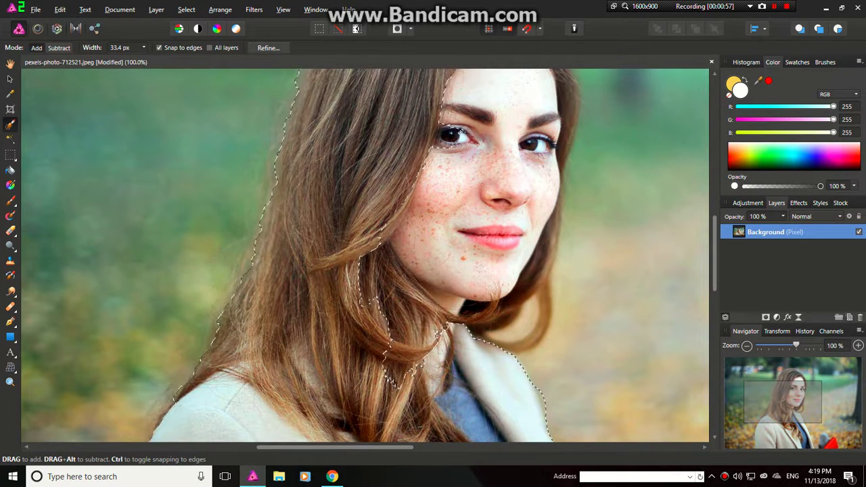
pyautogui.moveTo(473, 148); pyautogui.dragTo(487, 270)
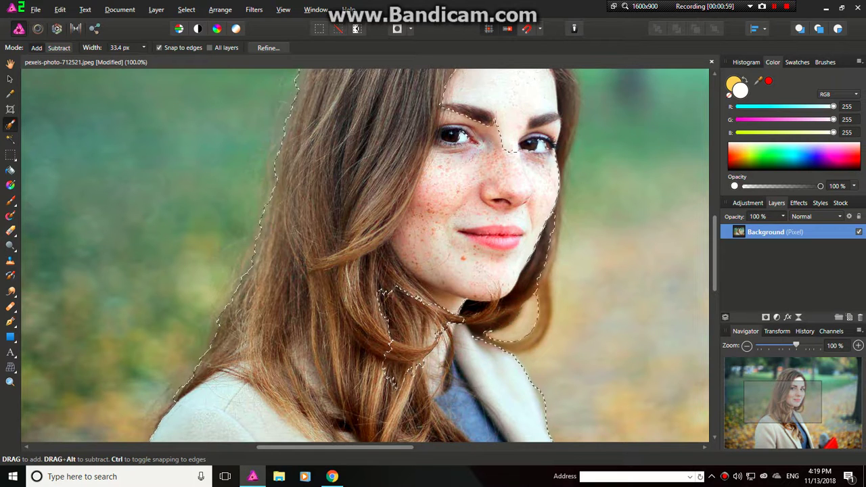
pyautogui.moveTo(541, 243); pyautogui.dragTo(538, 338)
pyautogui.moveTo(385, 298); pyautogui.dragTo(436, 331)
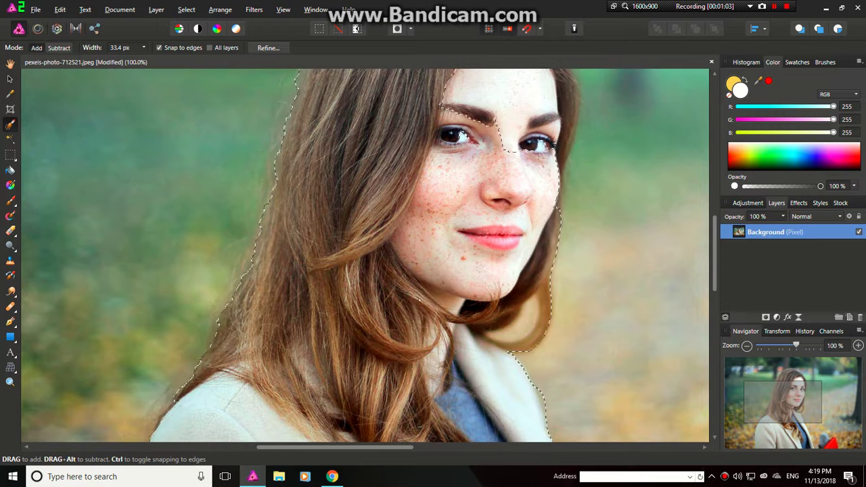
pyautogui.moveTo(474, 202); pyautogui.dragTo(325, 365)
# - Add the forehead, nose bridge, left eyebrow and top of the head to the selection
pyautogui.moveTo(392, 189); pyautogui.dragTo(379, 307)
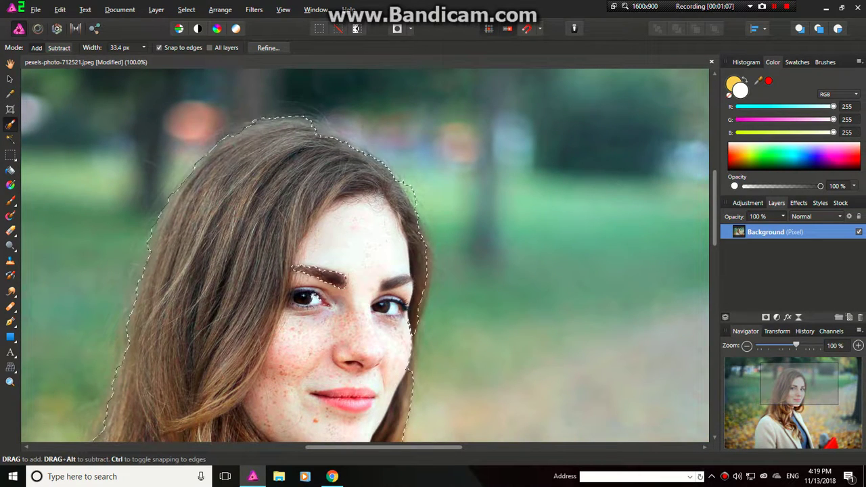
pyautogui.moveTo(297, 271); pyautogui.dragTo(341, 279)
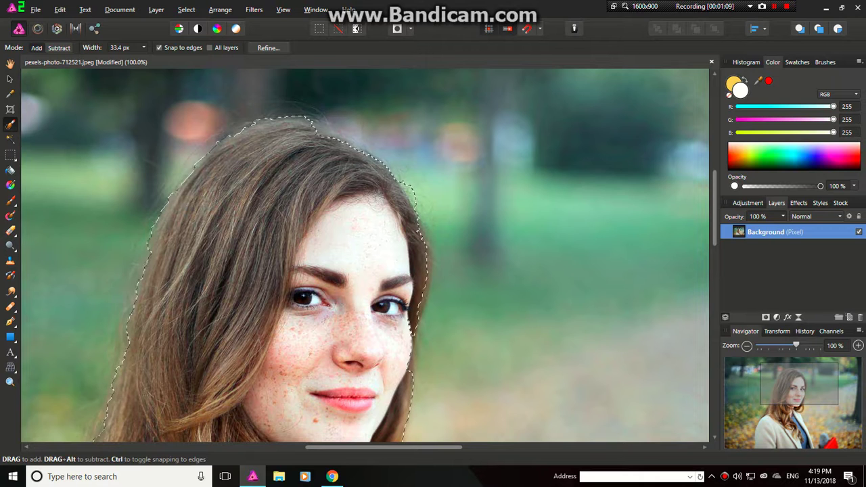
pyautogui.moveTo(406, 270); pyautogui.dragTo(353, 260)
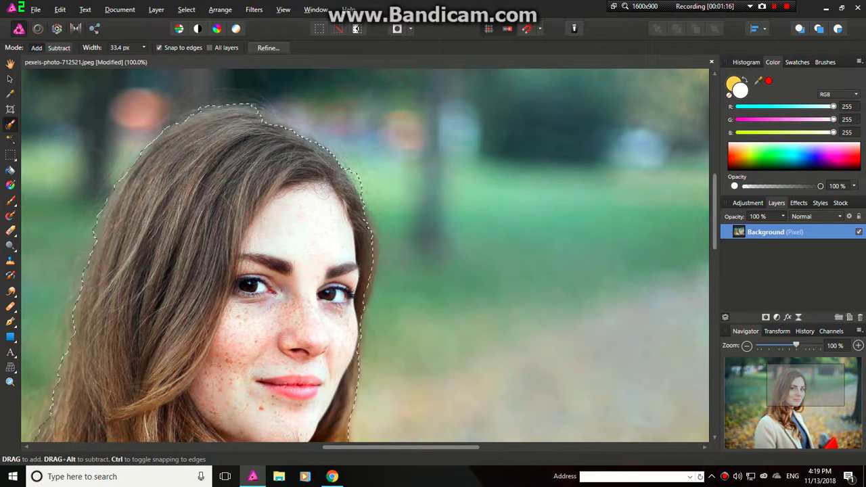
pyautogui.press('[')
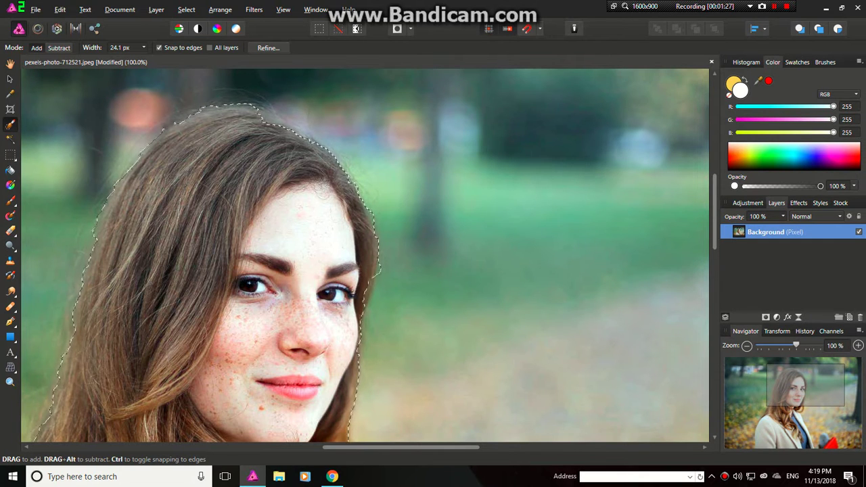
pyautogui.scroll(-1, 371, 212)
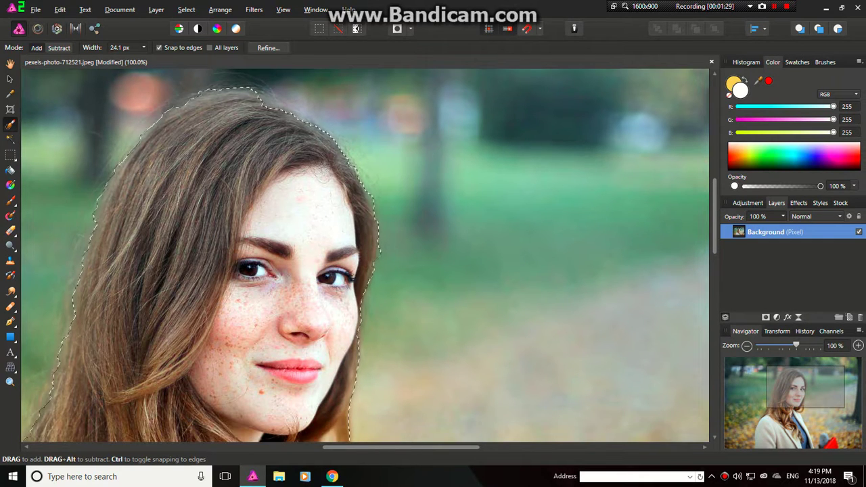
pyautogui.click(276, 96)
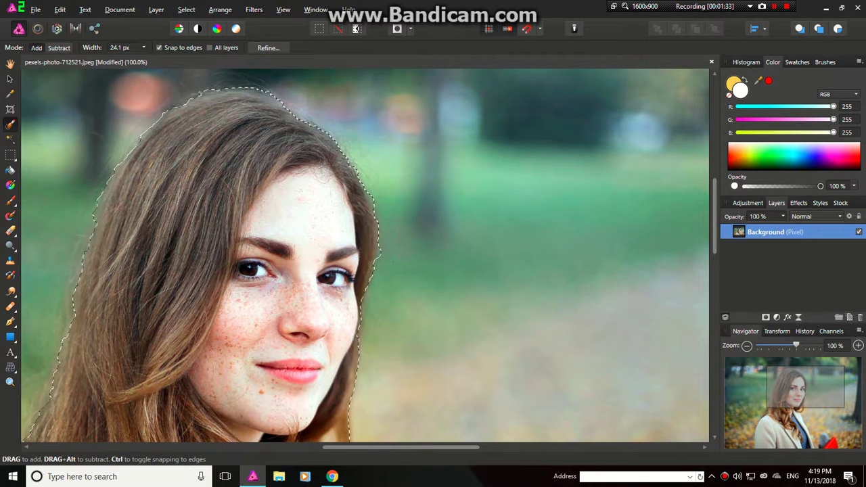
# - Open Refine Selection and matte spots along the hair edge with a smaller brush
pyautogui.click(268, 48)
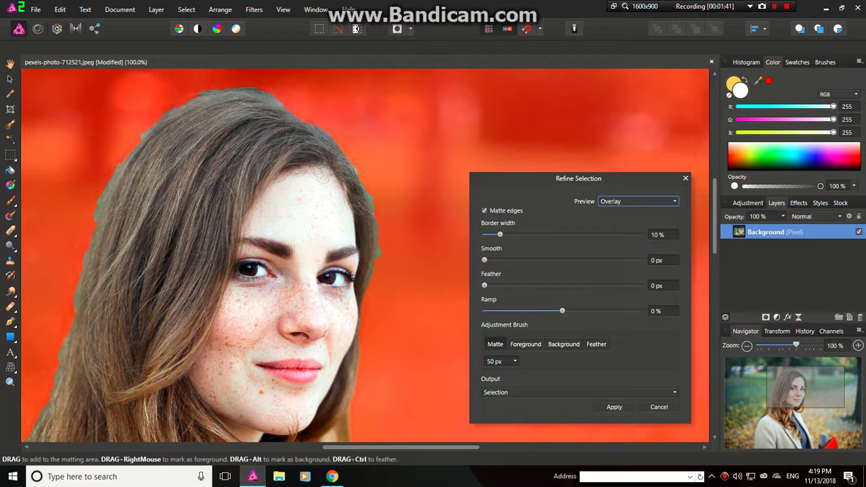
pyautogui.press('[')
pyautogui.press('[')
pyautogui.press('[')
pyautogui.moveTo(356, 162); pyautogui.dragTo(377, 199)
pyautogui.moveTo(368, 188); pyautogui.dragTo(376, 194)
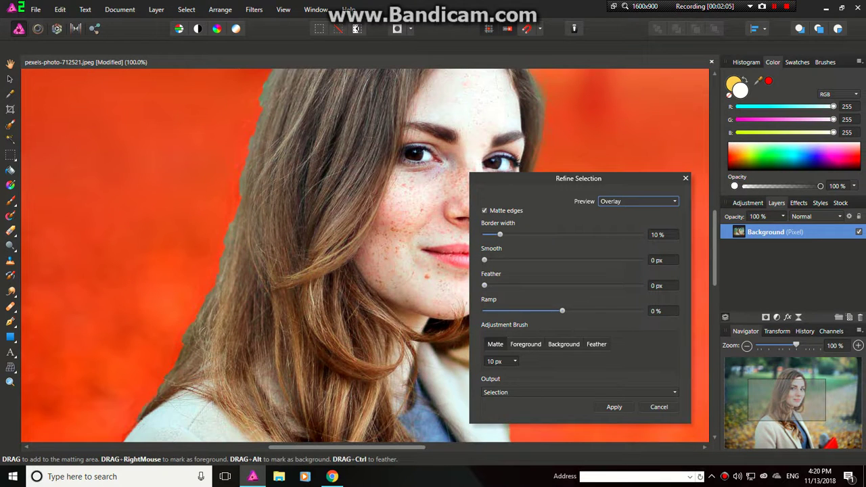
pyautogui.scroll(2, 365, 255)
# - Matte the hair edge from the top-left down toward the shoulder, then apply the refined selection
pyautogui.scroll(2, 365, 256)
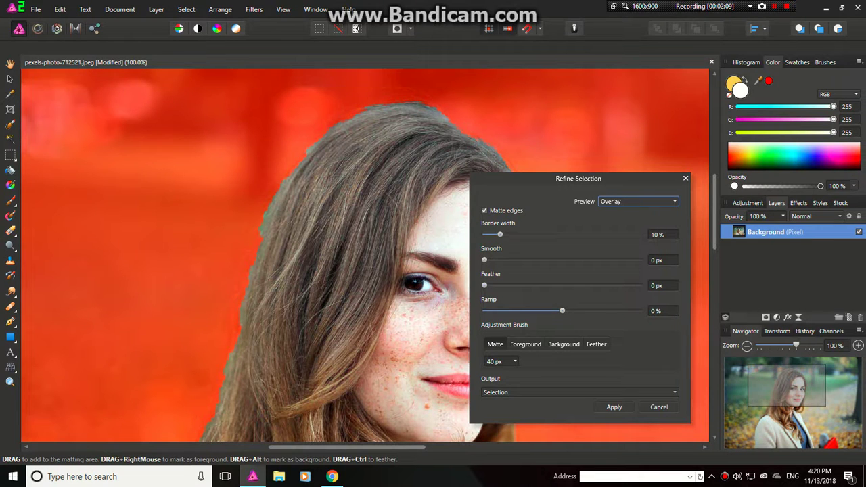
pyautogui.moveTo(369, 105)
pyautogui.mouseDown()
pyautogui.moveTo(306, 150)
pyautogui.moveTo(271, 206)
pyautogui.mouseUp()
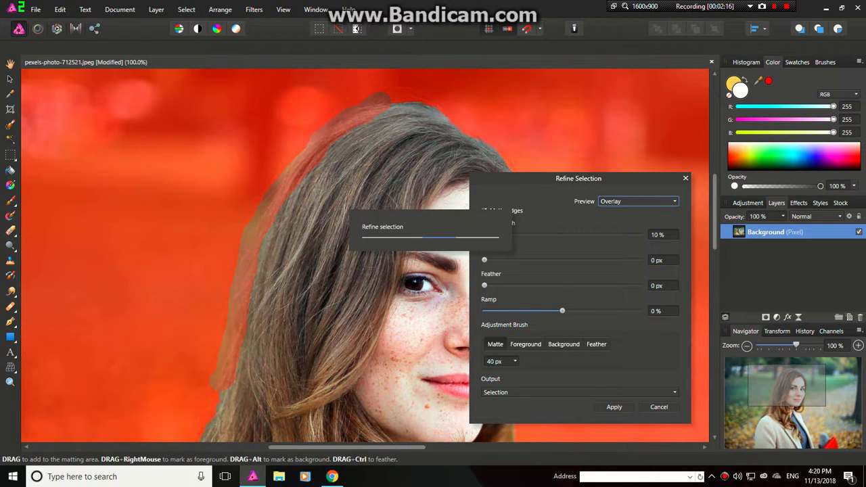
pyautogui.scroll(-2, 365, 257)
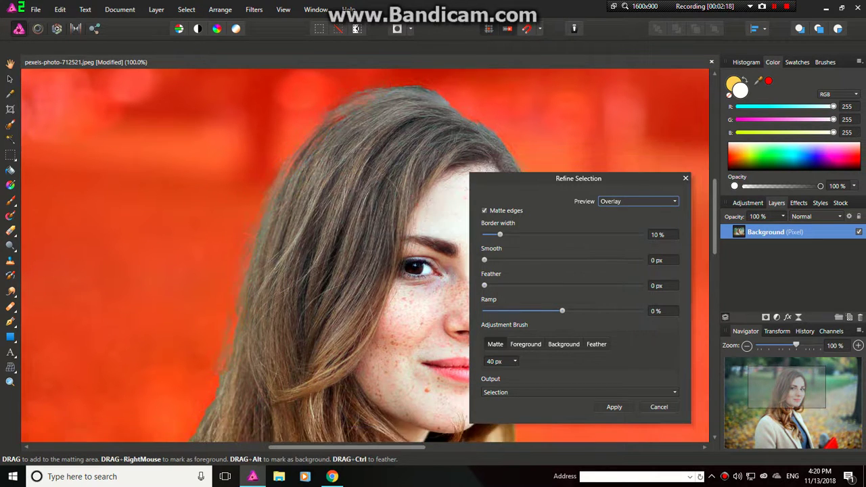
pyautogui.scroll(-1, 365, 257)
pyautogui.scroll(-3, 366, 257)
pyautogui.moveTo(267, 193); pyautogui.dragTo(217, 301)
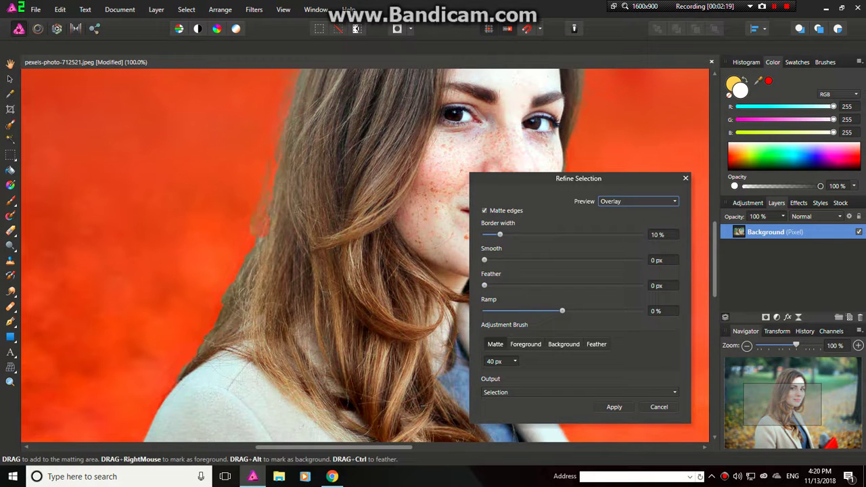
pyautogui.moveTo(193, 344); pyautogui.dragTo(182, 375)
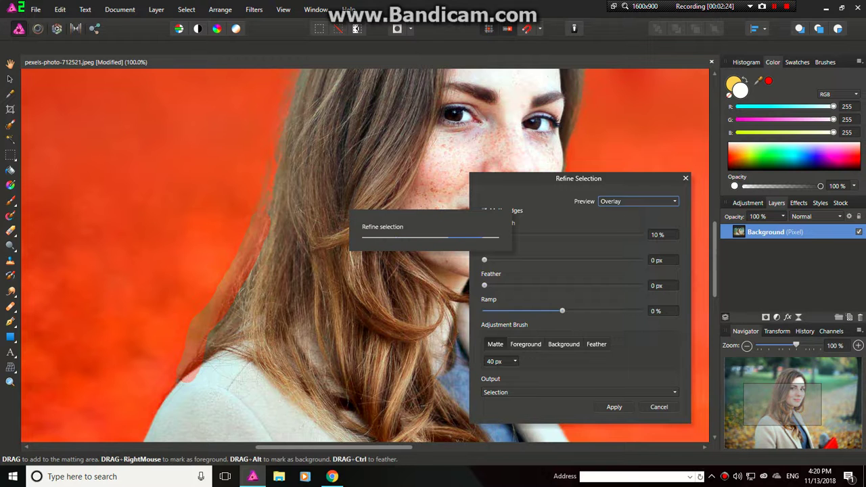
pyautogui.scroll(-2, 270, 257)
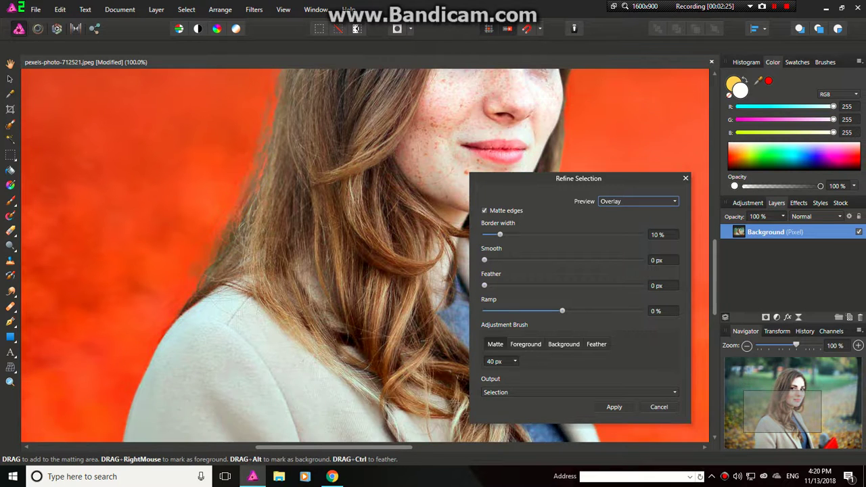
pyautogui.scroll(-2, 271, 257)
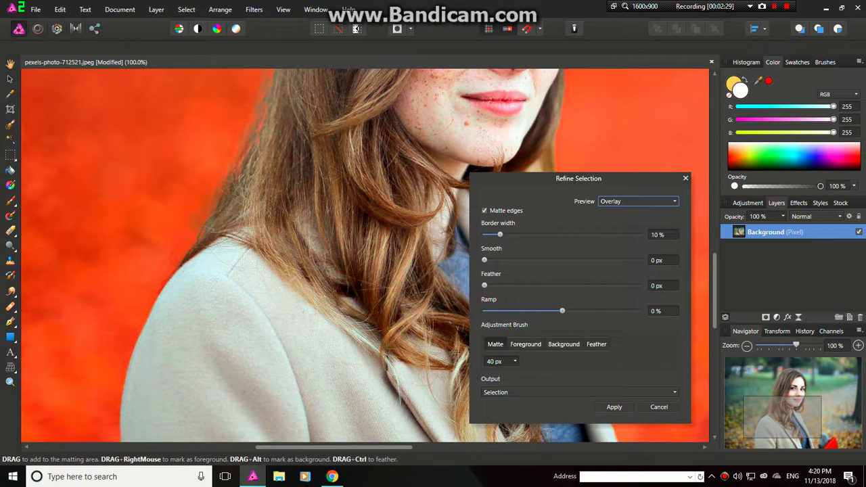
pyautogui.hotkey('ctrl', '-')
pyautogui.hotkey('ctrl', '-')
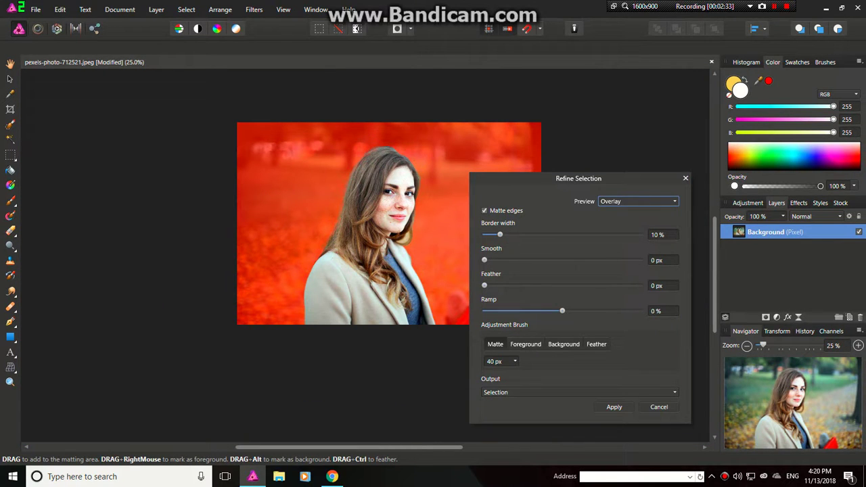
pyautogui.press('Return')
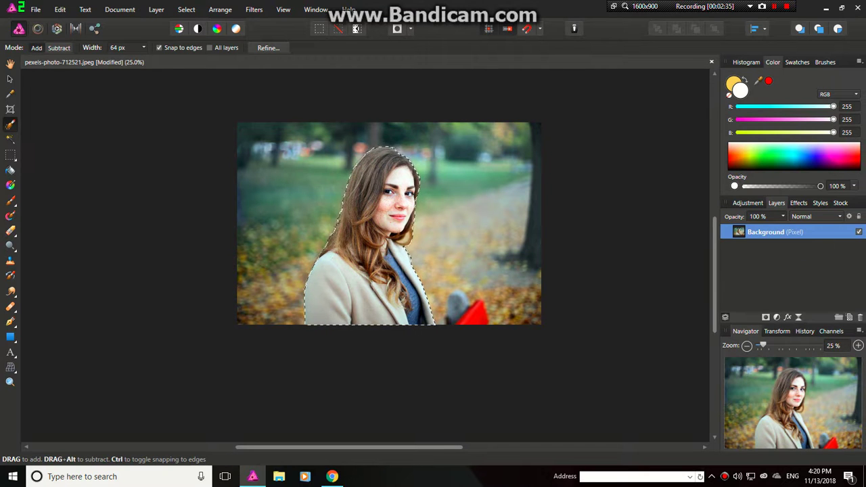
# - Duplicate the Background layer and deselect the woman
pyautogui.rightClick(723, 237)
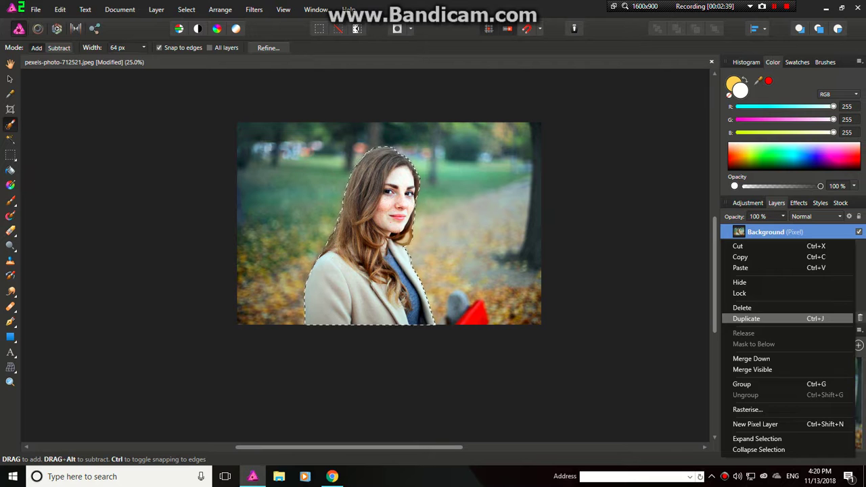
pyautogui.click(746, 318)
pyautogui.hotkey('ctrl', '+')
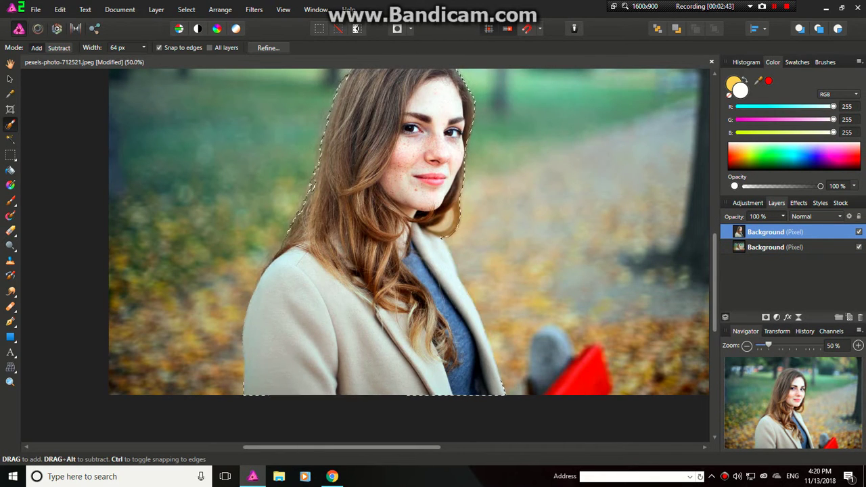
pyautogui.hotkey('ctrl', 'd')
pyautogui.scroll(2, 408, 247)
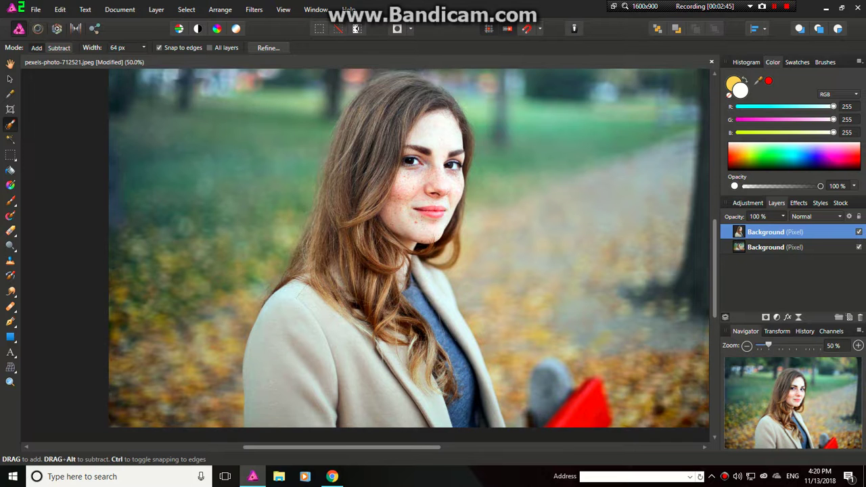
pyautogui.hscroll(3, 409, 247)
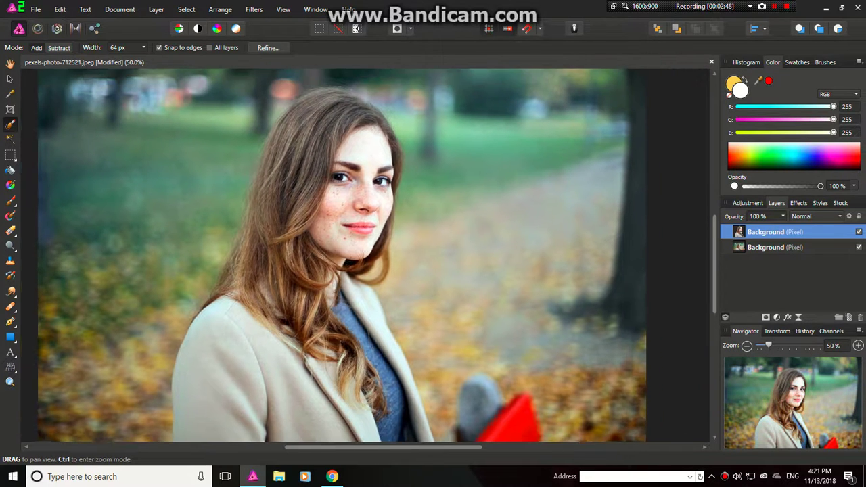
pyautogui.hotkey('ctrl', '-')
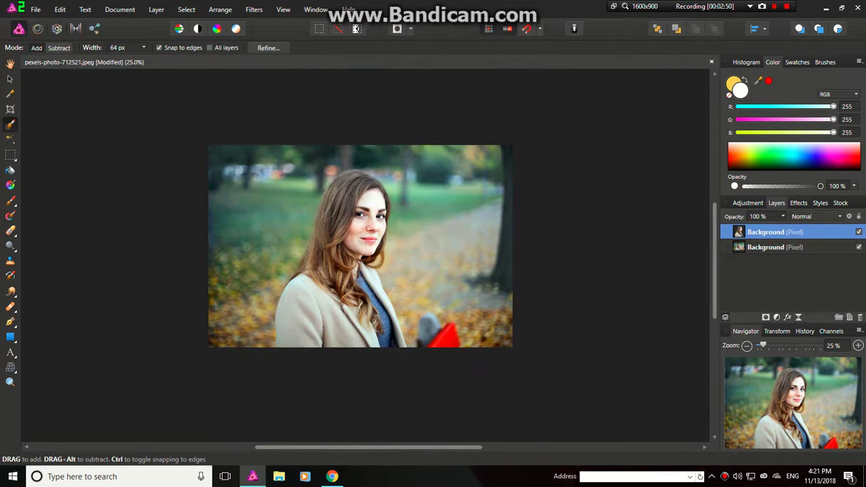
pyautogui.hotkey('ctrl', '+')
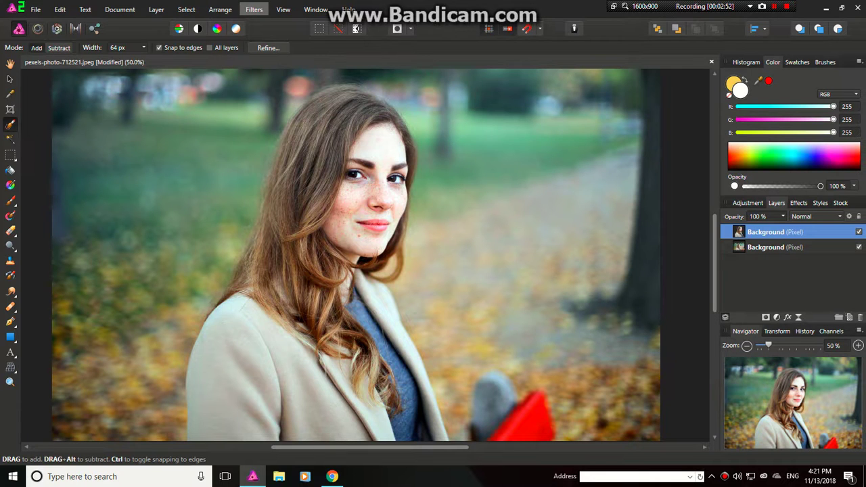
pyautogui.click(254, 9)
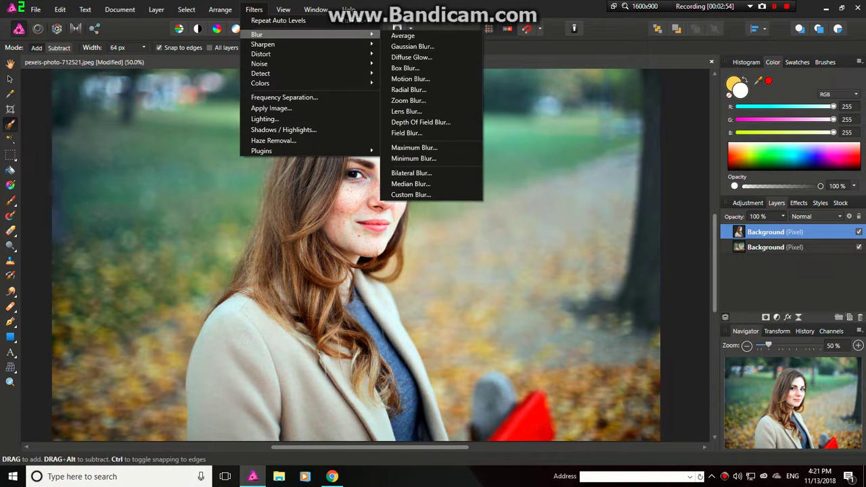
# - Blur the lower Background layer with a 4.7 px Gaussian Blur
pyautogui.click(771, 247)
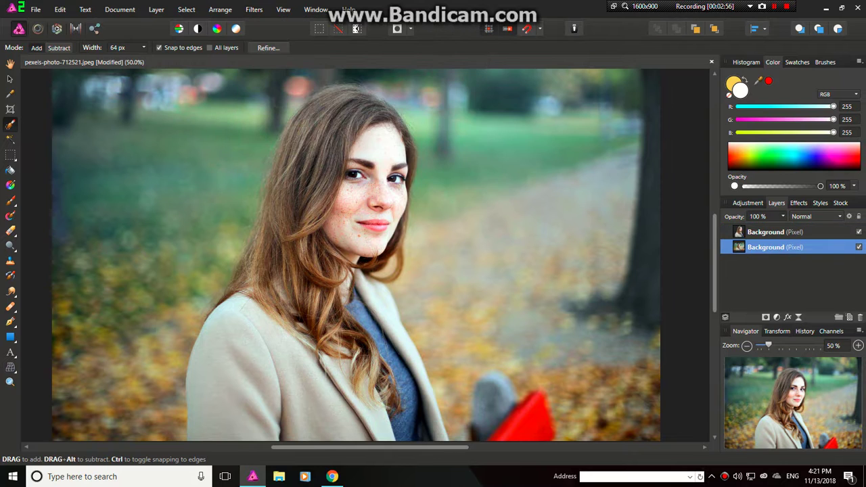
pyautogui.click(254, 10)
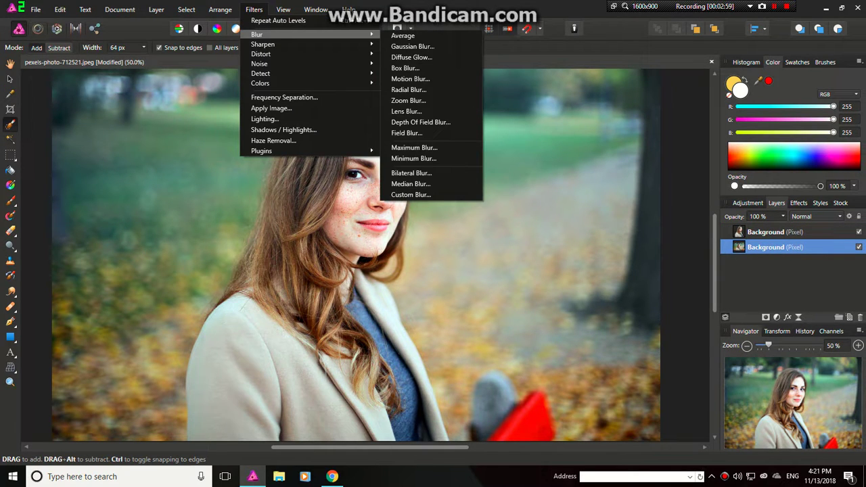
pyautogui.click(412, 46)
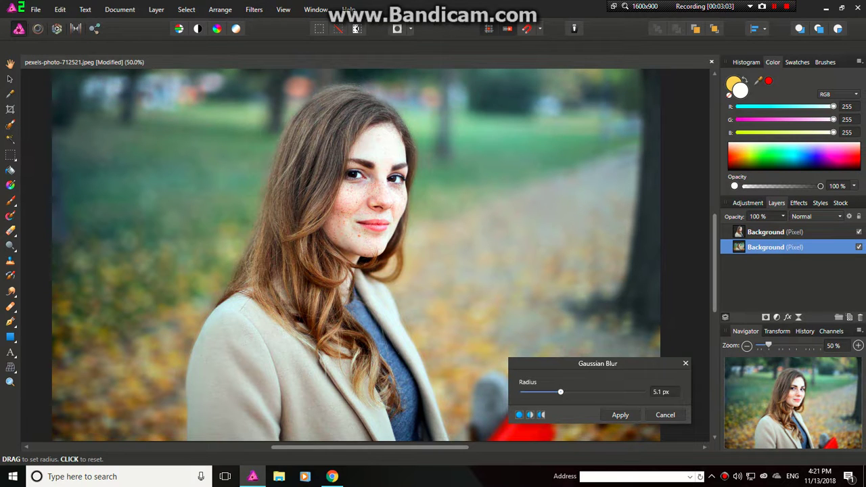
pyautogui.moveTo(560, 391); pyautogui.dragTo(558, 391)
pyautogui.press('Return')
pyautogui.press('w')
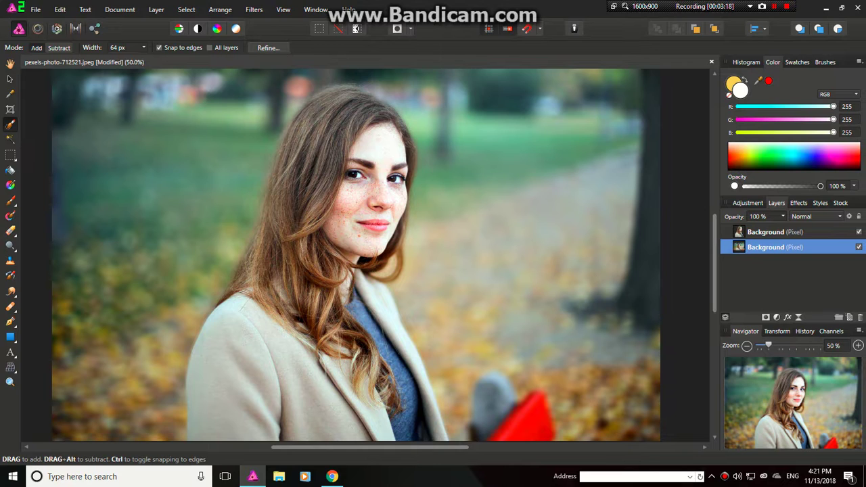
pyautogui.hotkey('ctrl', '-')
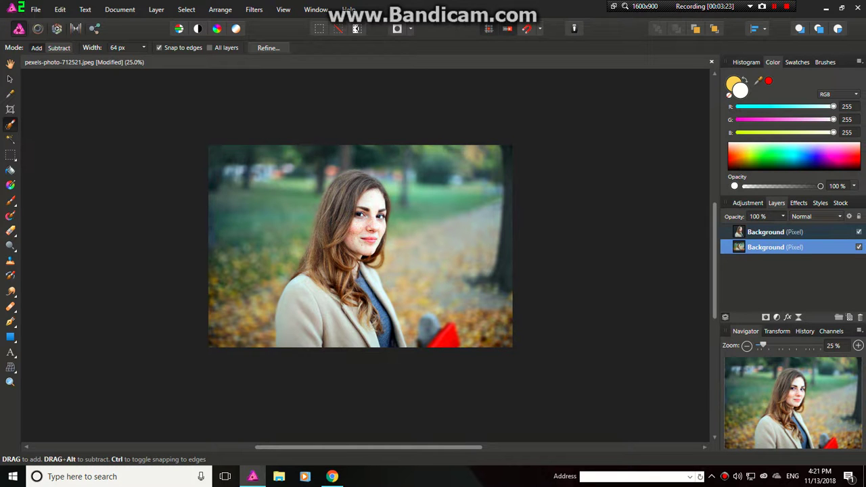
# - On the upper Background layer, paint a selection over the woman's face, hair, neck and beige coat
pyautogui.click(774, 232)
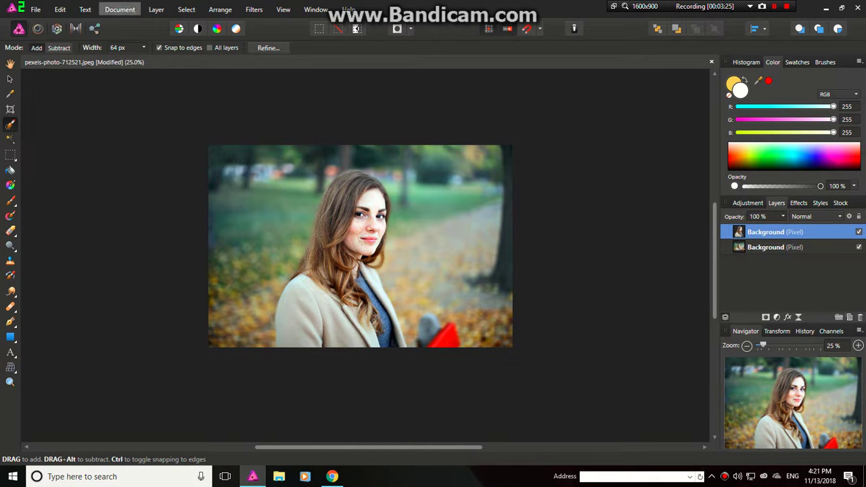
pyautogui.hotkey('ctrl', '+')
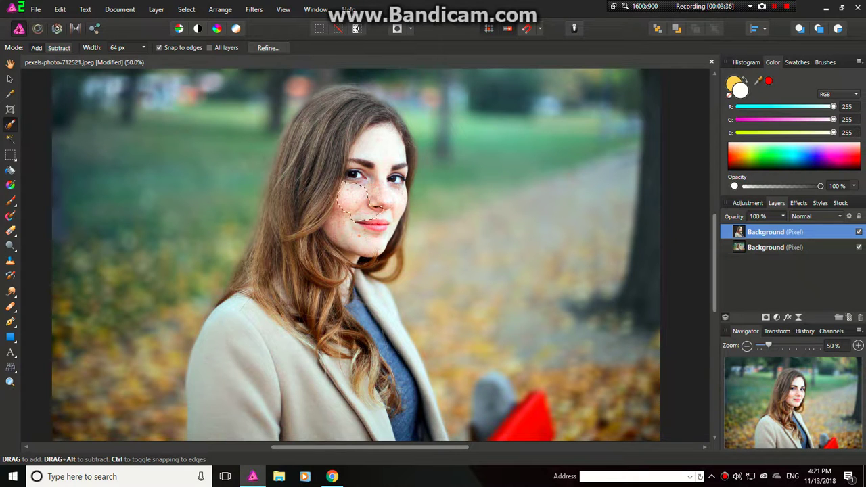
pyautogui.moveTo(357, 217); pyautogui.dragTo(338, 244)
pyautogui.moveTo(348, 166); pyautogui.dragTo(376, 170)
pyautogui.moveTo(335, 241)
pyautogui.mouseDown()
pyautogui.moveTo(303, 248)
pyautogui.moveTo(321, 287)
pyautogui.moveTo(368, 318)
pyautogui.mouseUp()
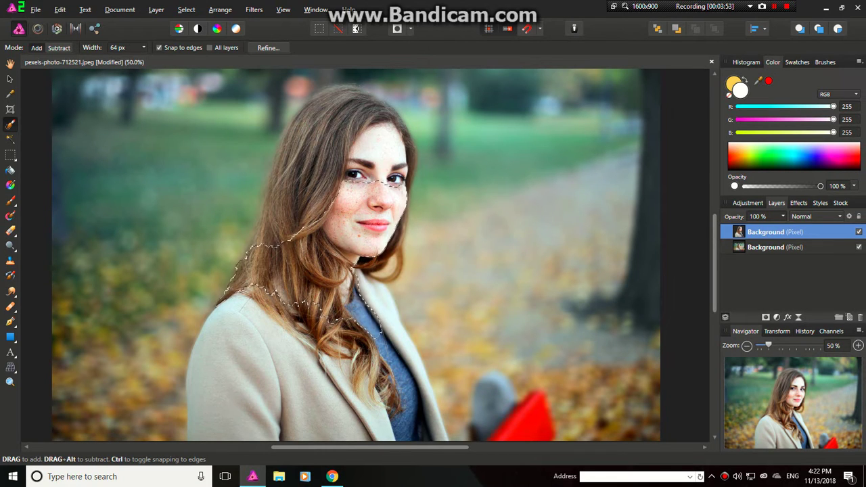
pyautogui.moveTo(267, 244)
pyautogui.mouseDown()
pyautogui.moveTo(290, 238)
pyautogui.moveTo(330, 121)
pyautogui.moveTo(290, 162)
pyautogui.moveTo(365, 129)
pyautogui.moveTo(406, 145)
pyautogui.moveTo(290, 159)
pyautogui.moveTo(334, 108)
pyautogui.moveTo(297, 139)
pyautogui.moveTo(292, 156)
pyautogui.mouseUp()
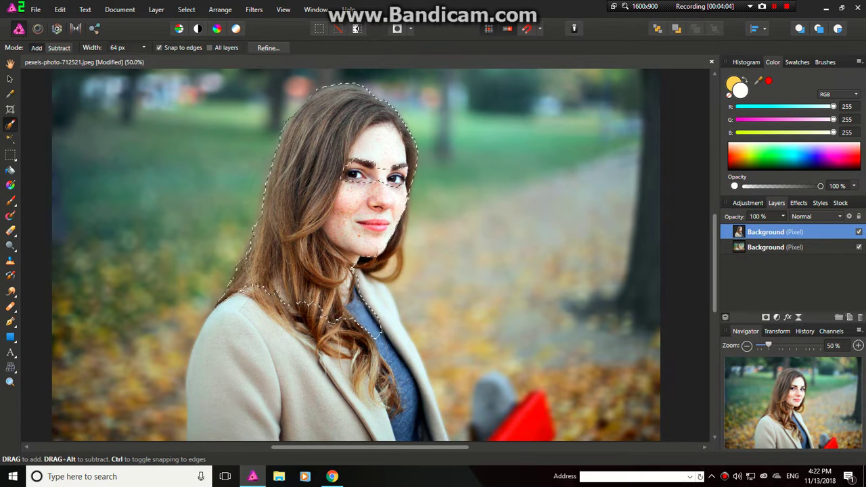
pyautogui.moveTo(279, 310)
pyautogui.mouseDown()
pyautogui.moveTo(318, 345)
pyautogui.moveTo(352, 406)
pyautogui.moveTo(385, 378)
pyautogui.moveTo(389, 406)
pyautogui.moveTo(403, 359)
pyautogui.moveTo(440, 432)
pyautogui.mouseUp()
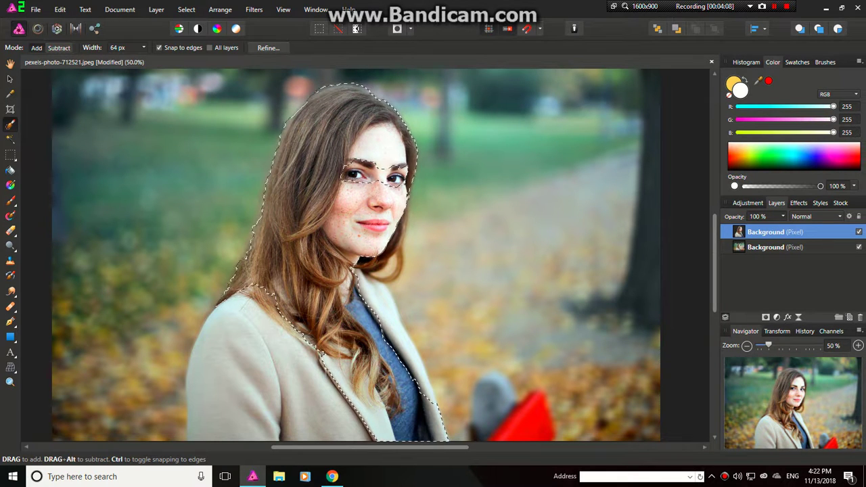
pyautogui.moveTo(361, 274); pyautogui.dragTo(406, 324)
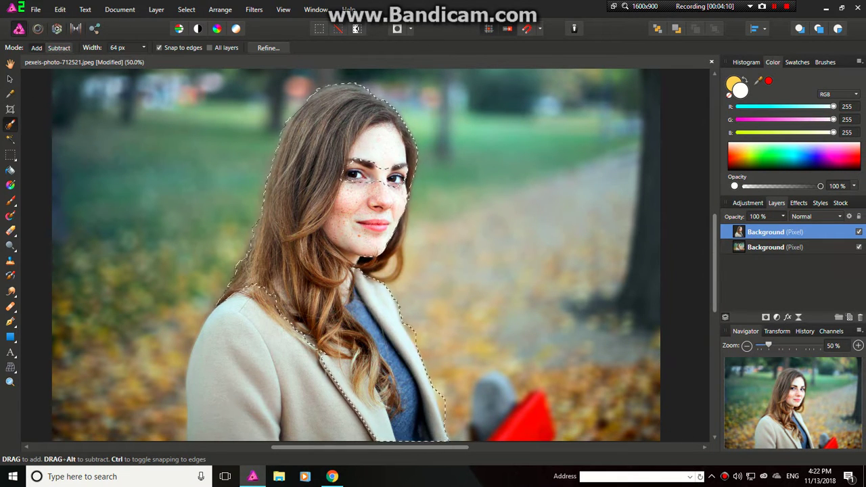
pyautogui.moveTo(355, 409); pyautogui.dragTo(280, 405)
# - In the Develop persona, apply Luminance noise reduction at 2000% to the selection
pyautogui.click(57, 28)
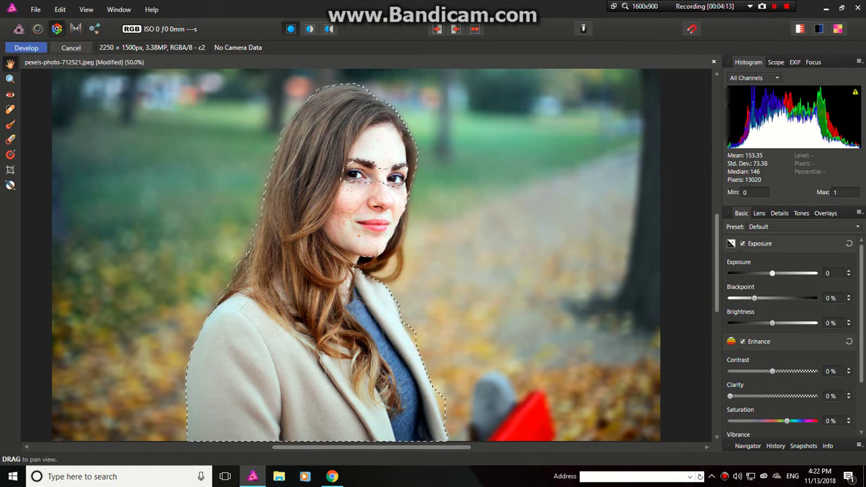
pyautogui.click(779, 213)
pyautogui.click(742, 259)
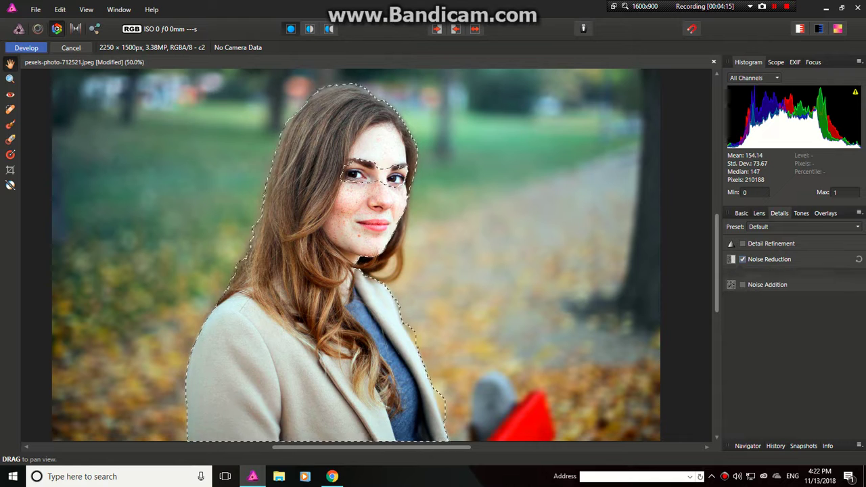
pyautogui.moveTo(729, 289); pyautogui.dragTo(817, 289)
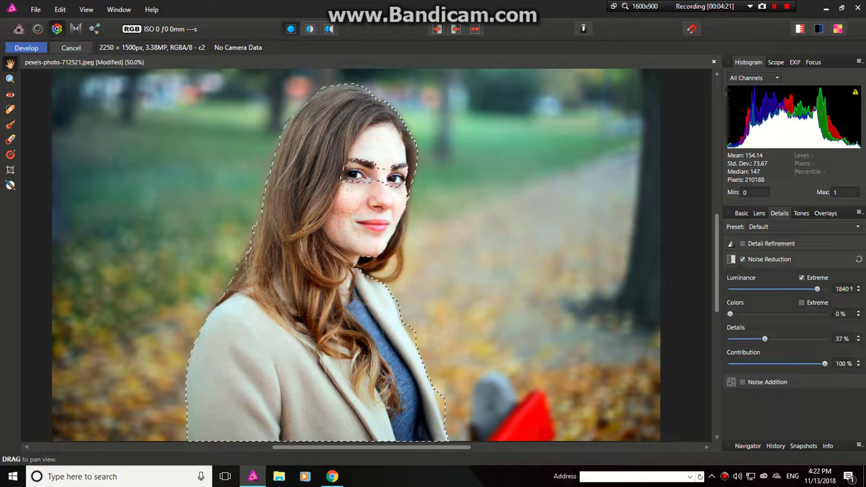
pyautogui.moveTo(816, 288); pyautogui.dragTo(824, 289)
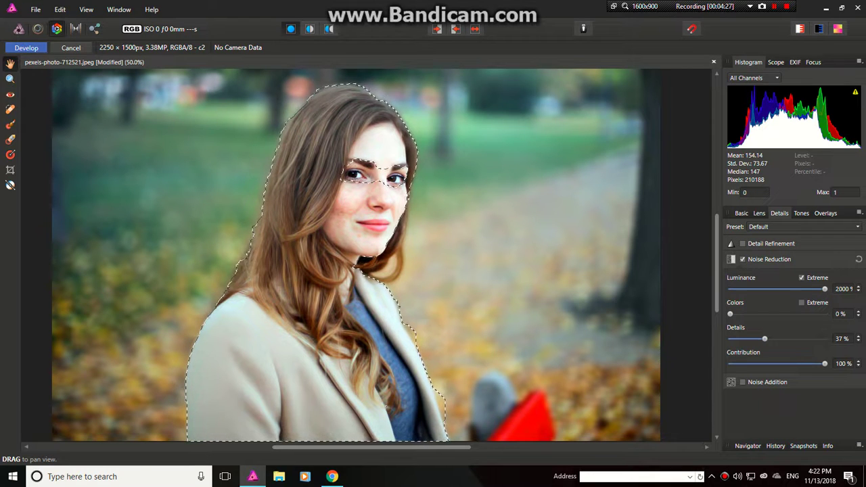
pyautogui.click(26, 48)
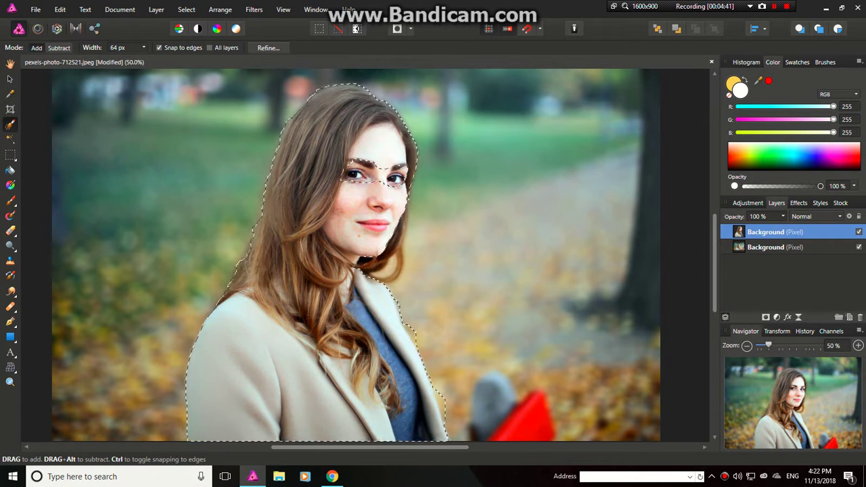
# - Apply a second noise reduction pass with Luminance at 491%
pyautogui.click(57, 28)
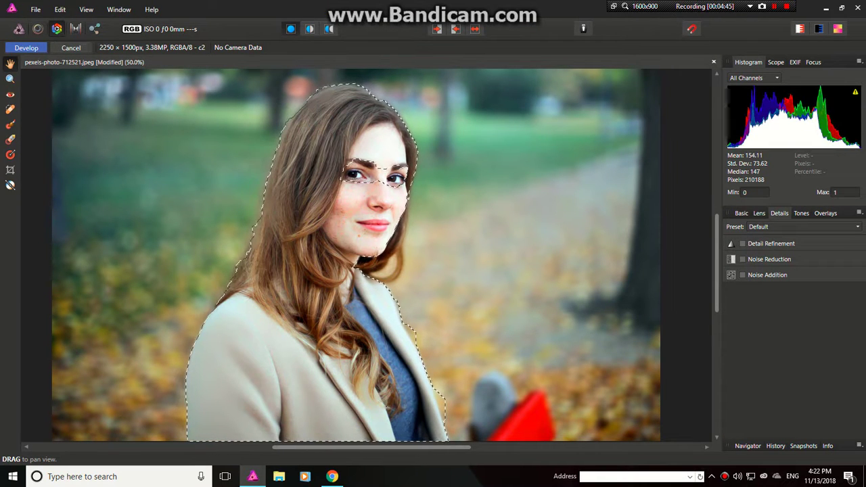
pyautogui.click(742, 259)
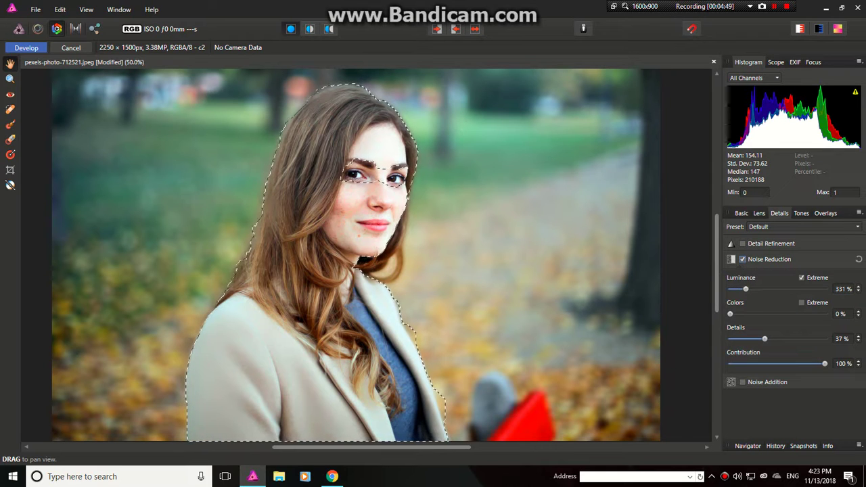
pyautogui.moveTo(745, 289); pyautogui.dragTo(752, 289)
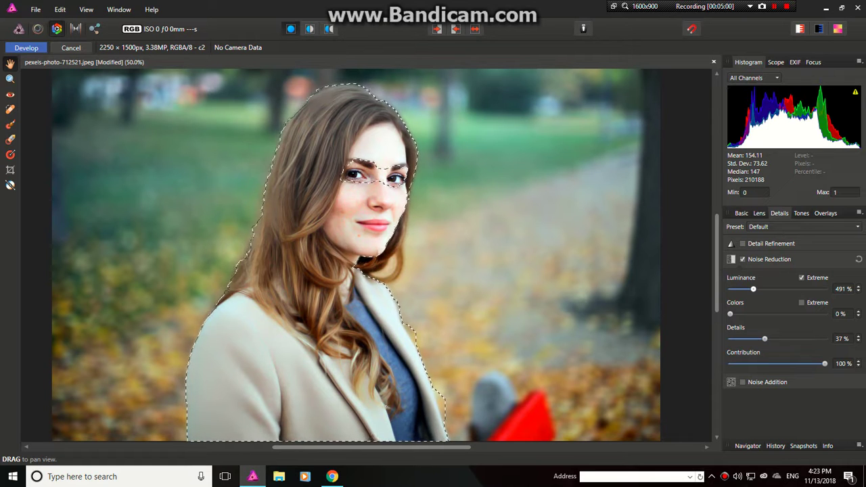
pyautogui.click(25, 47)
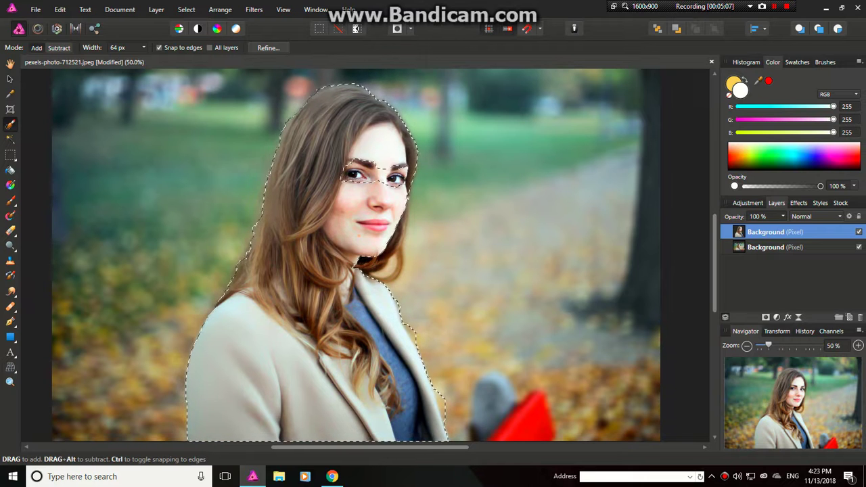
# - Deselect, then set up the Smudge Brush with a soft 512 px tip at about 227 px width, at 100% zoom
pyautogui.hotkey('ctrl', 'd')
pyautogui.hotkey('ctrl', '-')
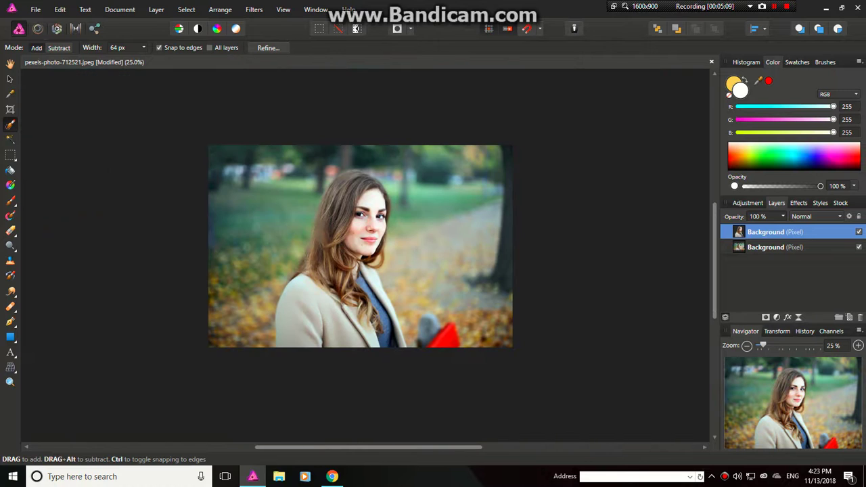
pyautogui.hotkey('ctrl', '+')
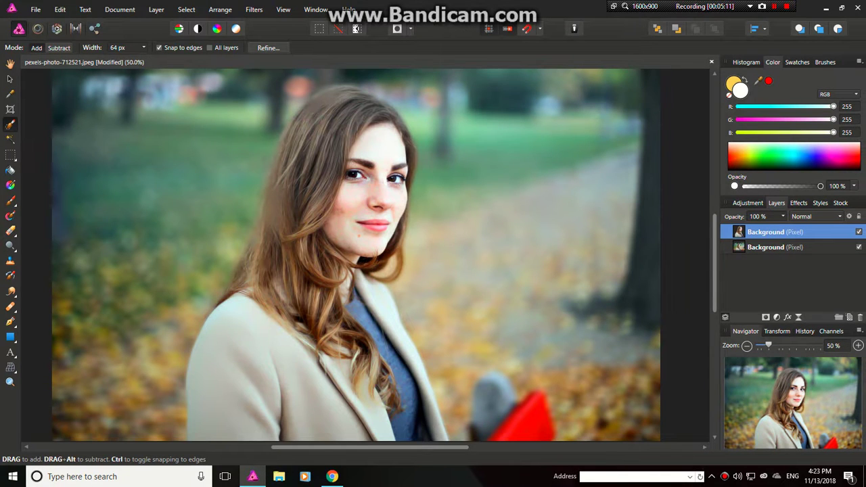
pyautogui.click(11, 291)
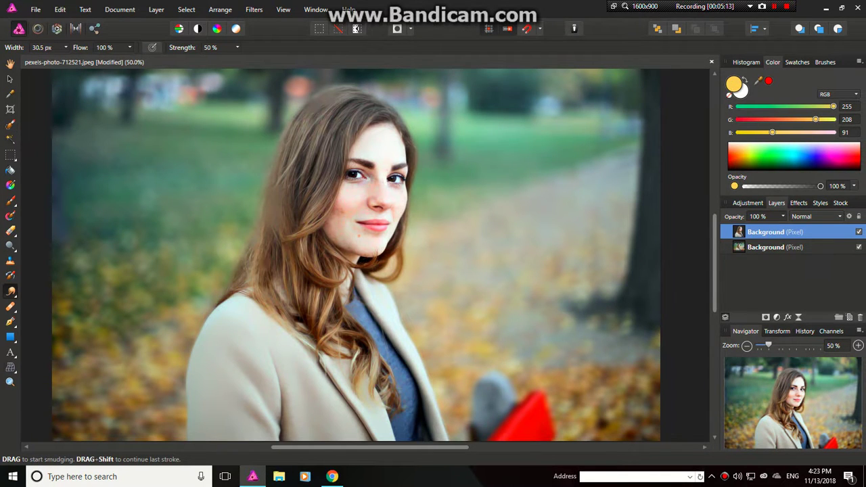
pyautogui.rightClick(11, 291)
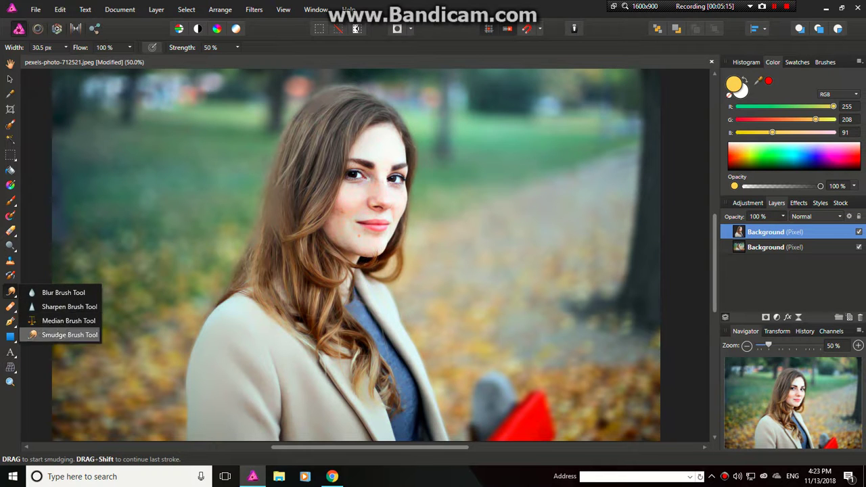
pyautogui.click(67, 337)
pyautogui.click(824, 62)
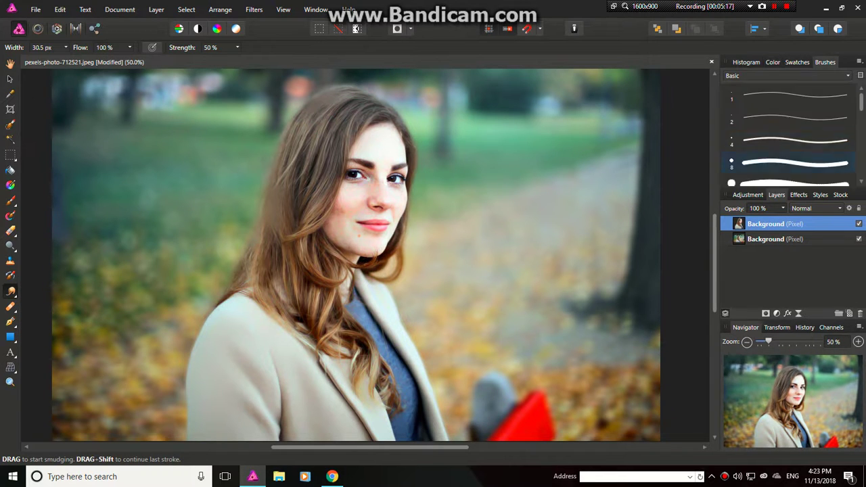
pyautogui.scroll(-2, 795, 154)
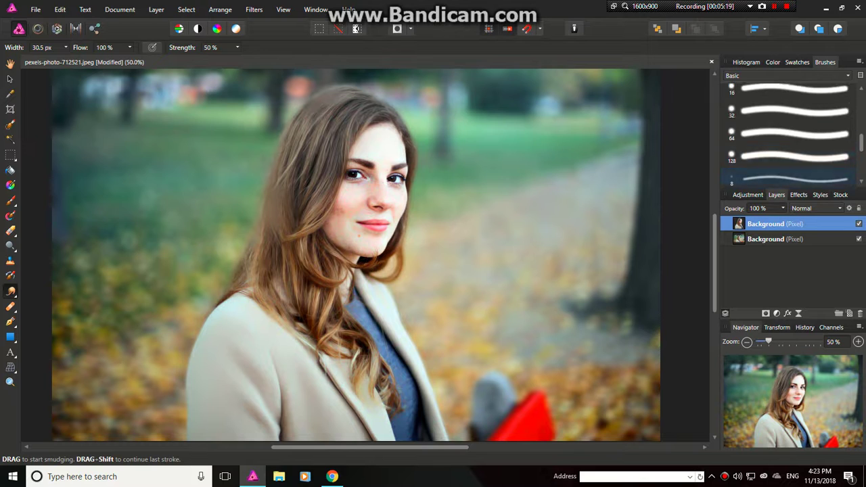
pyautogui.scroll(-2, 795, 154)
pyautogui.click(794, 175)
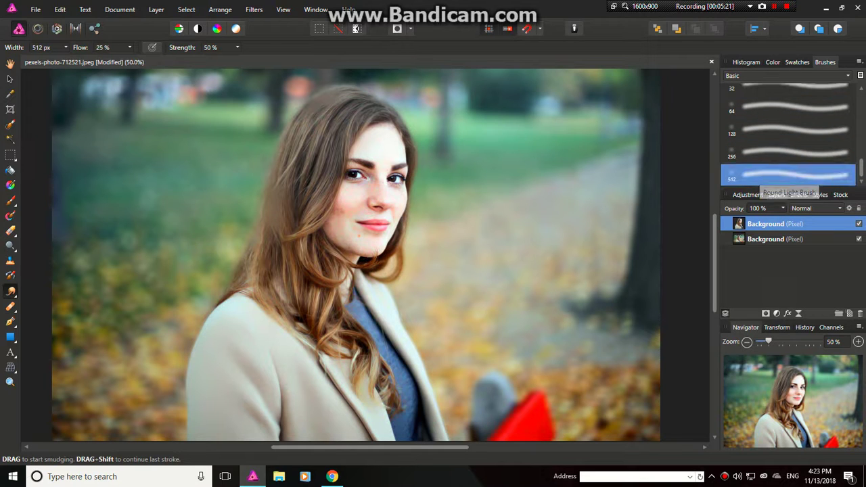
pyautogui.moveTo(330, 227); pyautogui.dragTo(280, 227)
pyautogui.hotkey('ctrl', '1')
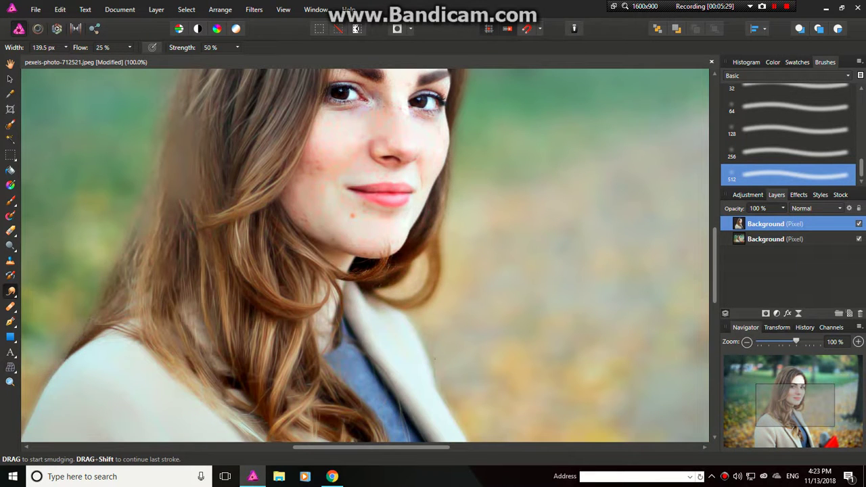
# - Smudge the chin, cheek and outer-eye blemishes, reducing width to 52.6 px at 150% zoom
pyautogui.moveTo(10, 291); pyautogui.dragTo(58, 335)
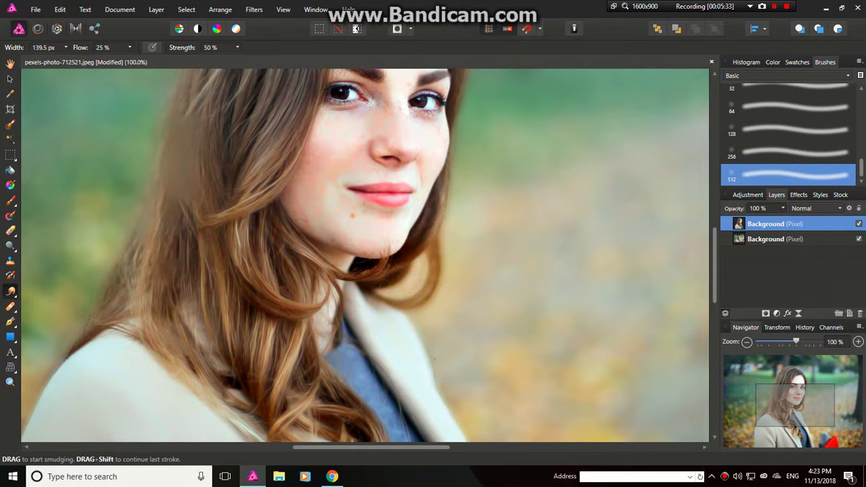
pyautogui.moveTo(332, 238); pyautogui.dragTo(355, 215)
pyautogui.press('[')
pyautogui.press('[')
pyautogui.press('[')
pyautogui.hotkey('ctrl', '+')
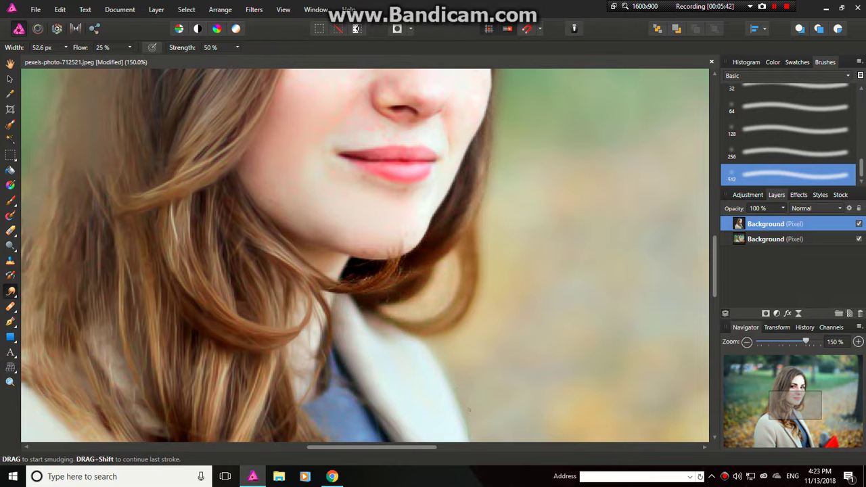
pyautogui.moveTo(406, 237); pyautogui.dragTo(303, 377)
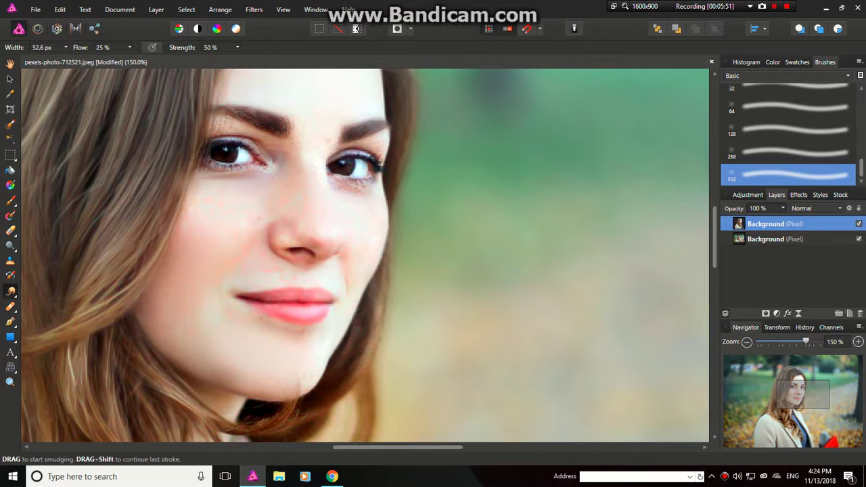
pyautogui.scroll(2, 364, 255)
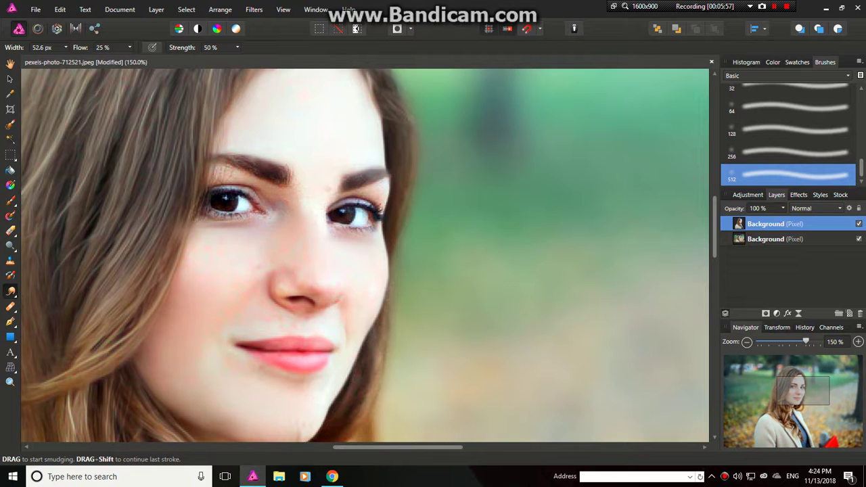
pyautogui.moveTo(364, 198); pyautogui.dragTo(376, 196)
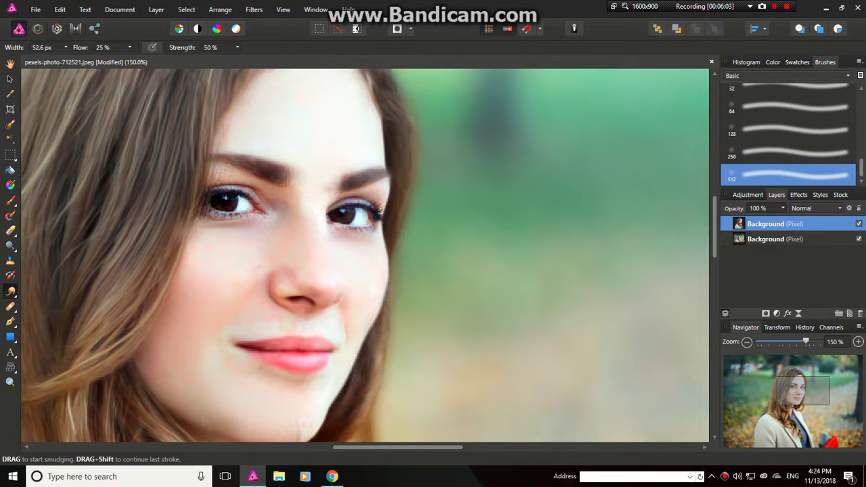
pyautogui.scroll(-1, 364, 256)
pyautogui.scroll(-1, 364, 255)
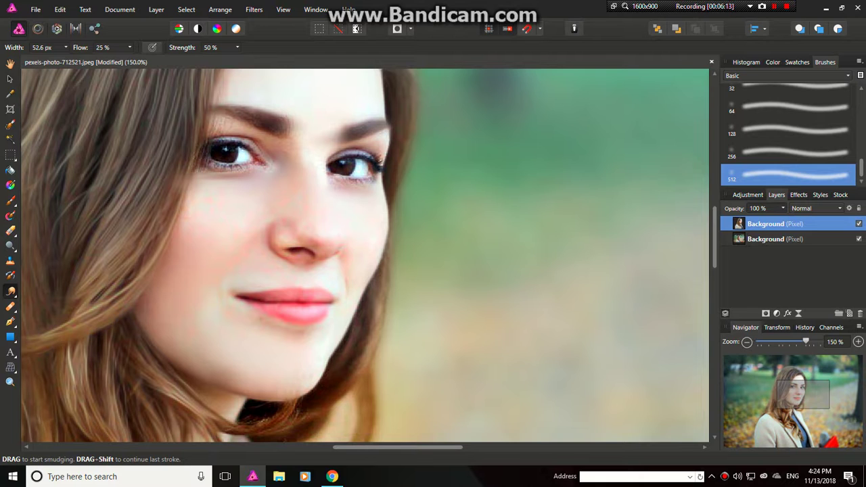
# - Select the lower Background layer with the Move tool
pyautogui.scroll(-3, 365, 256)
pyautogui.scroll(-4, 364, 255)
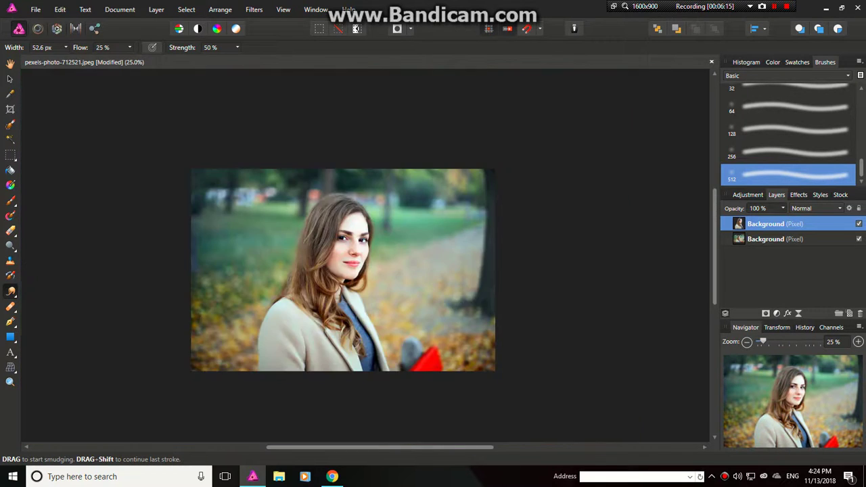
pyautogui.scroll(-1, 364, 255)
pyautogui.scroll(1, 366, 256)
pyautogui.scroll(2, 366, 256)
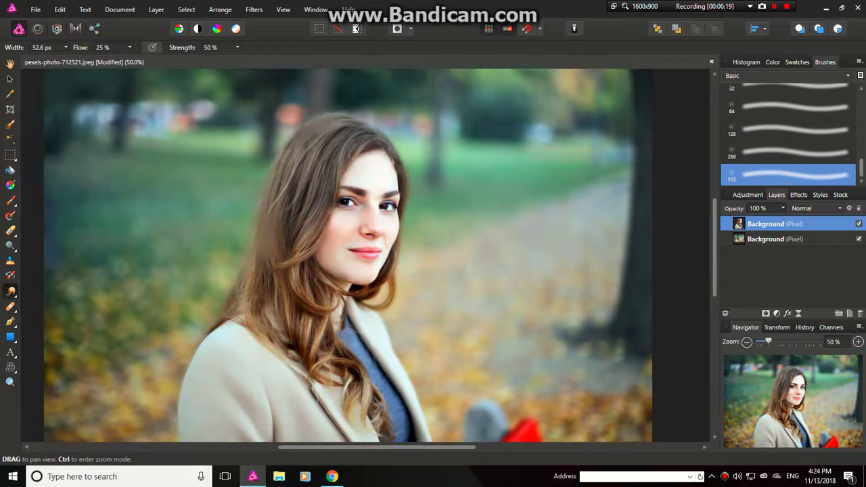
pyautogui.moveTo(339, 271); pyautogui.dragTo(353, 187)
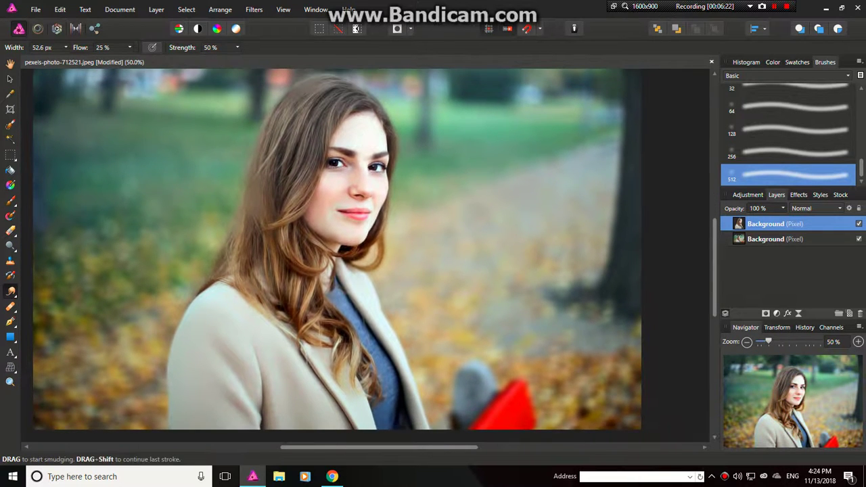
pyautogui.press('v')
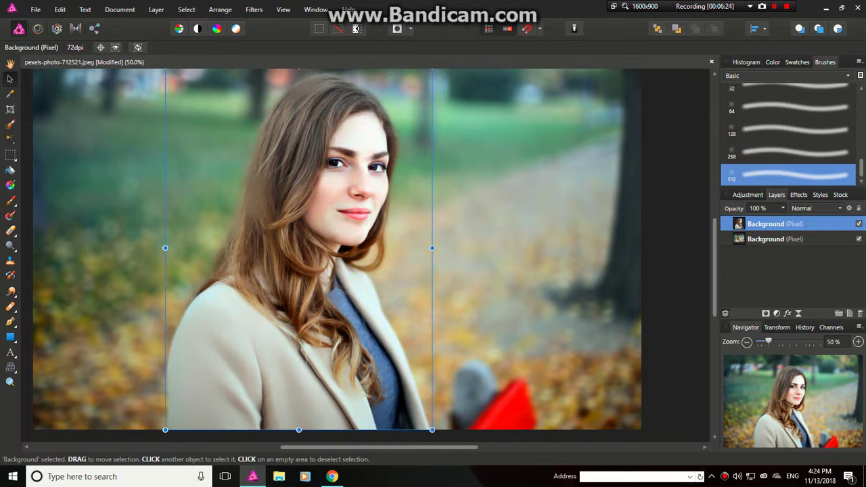
pyautogui.click(774, 239)
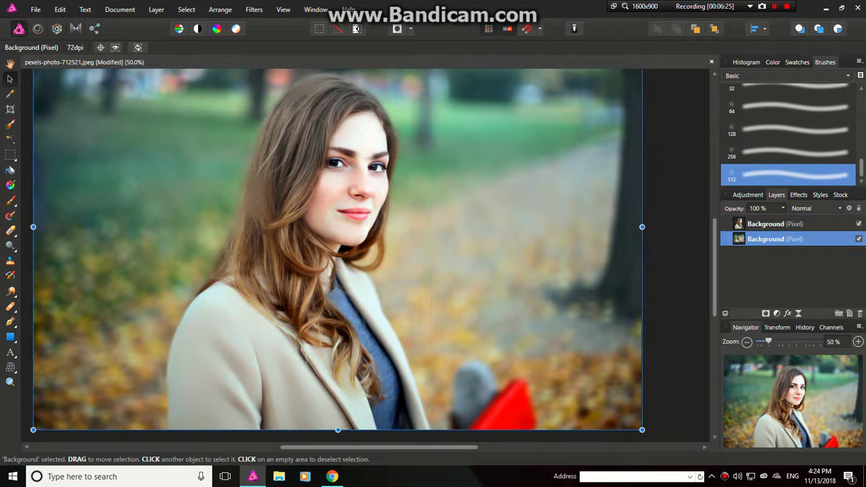
# - Add a Color Balance adjustment with midtones at -74% Cyan/Red, 48% Yellow/Blue, -50% Magenta/Green
pyautogui.click(157, 9)
pyautogui.moveTo(187, 98)
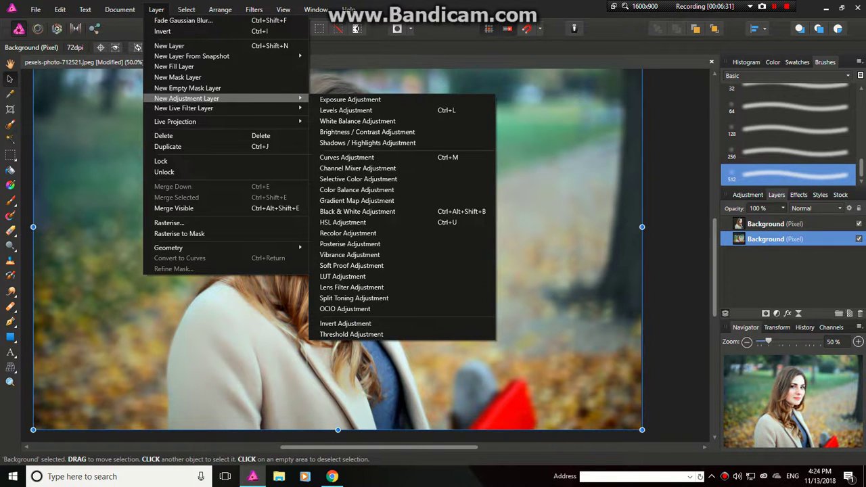
pyautogui.click(357, 189)
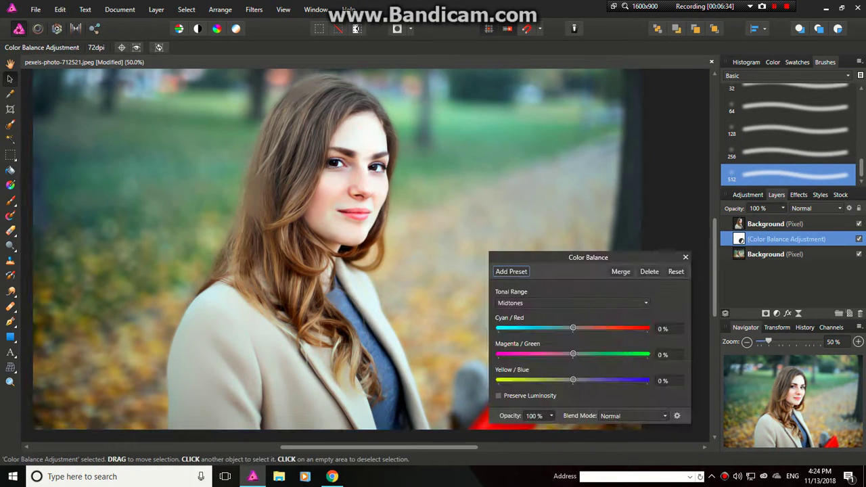
pyautogui.moveTo(573, 328); pyautogui.dragTo(517, 328)
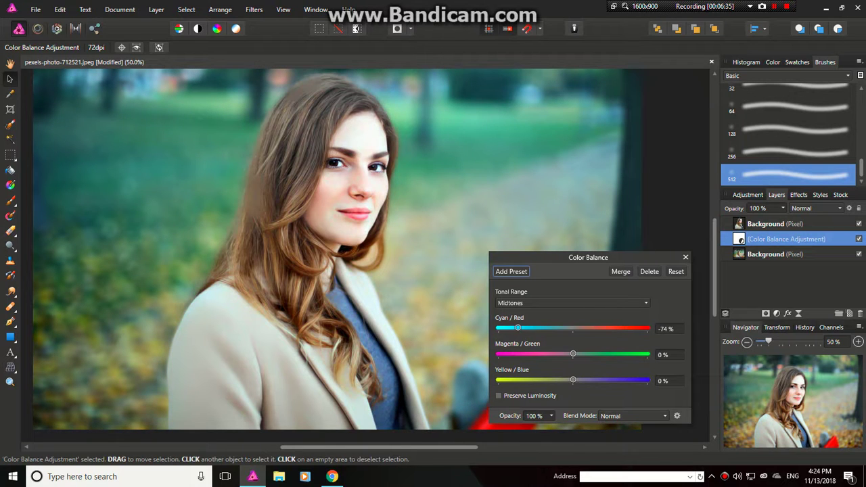
pyautogui.moveTo(572, 379); pyautogui.dragTo(608, 380)
pyautogui.moveTo(599, 354); pyautogui.dragTo(535, 353)
# - Add a Live Vignette to the lower Background layer at about -0.83 exposure, then reselect that layer
pyautogui.click(620, 271)
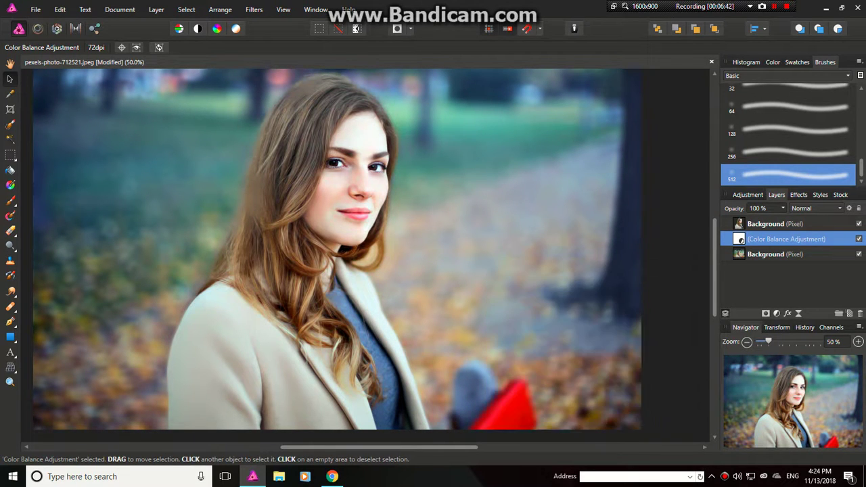
pyautogui.click(798, 314)
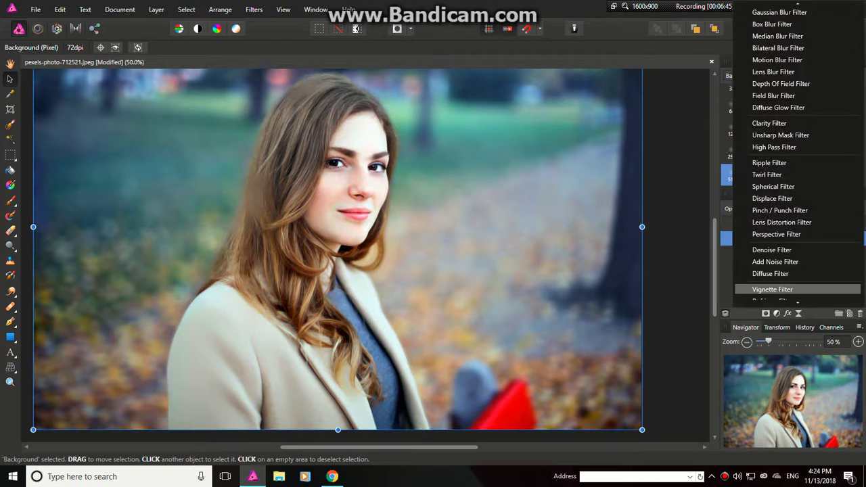
pyautogui.click(791, 291)
pyautogui.moveTo(581, 336); pyautogui.dragTo(565, 336)
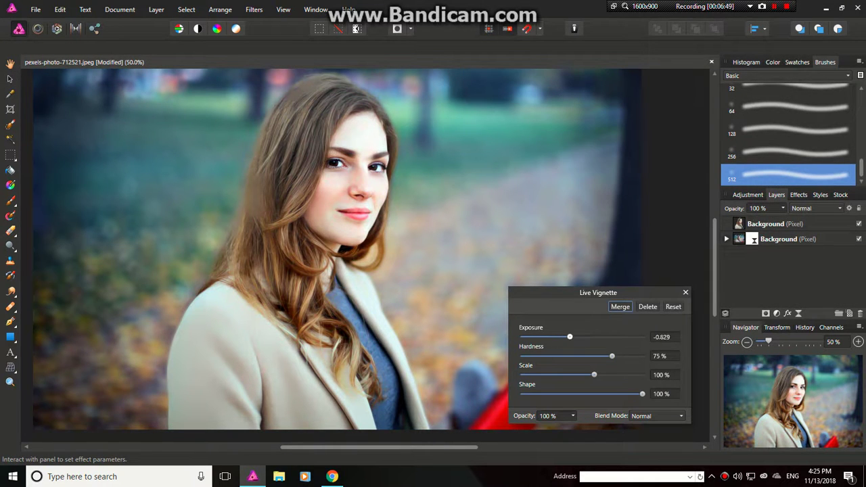
pyautogui.click(685, 292)
pyautogui.click(778, 238)
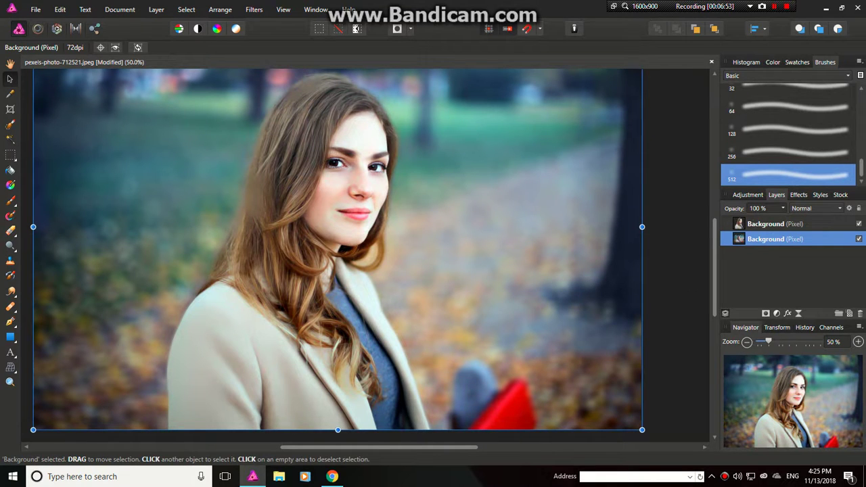
# - Add a new Pixel layer and paint broad soft tone strokes across the photo's left side
pyautogui.click(156, 9)
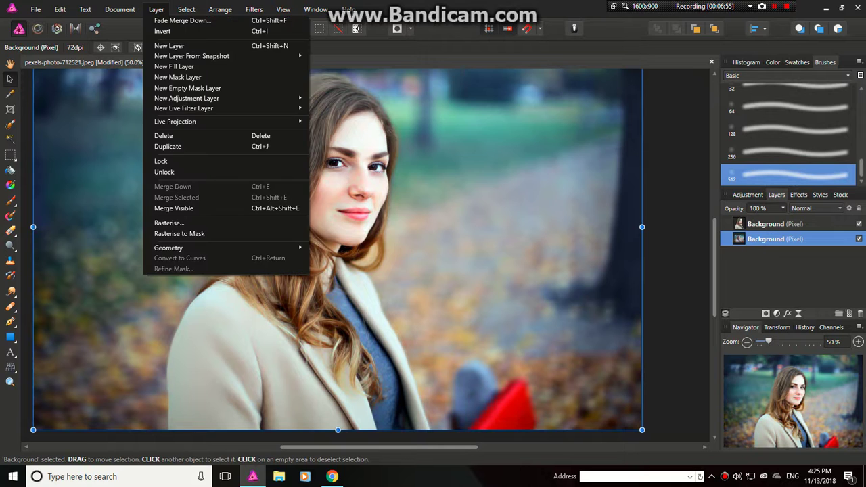
pyautogui.click(169, 45)
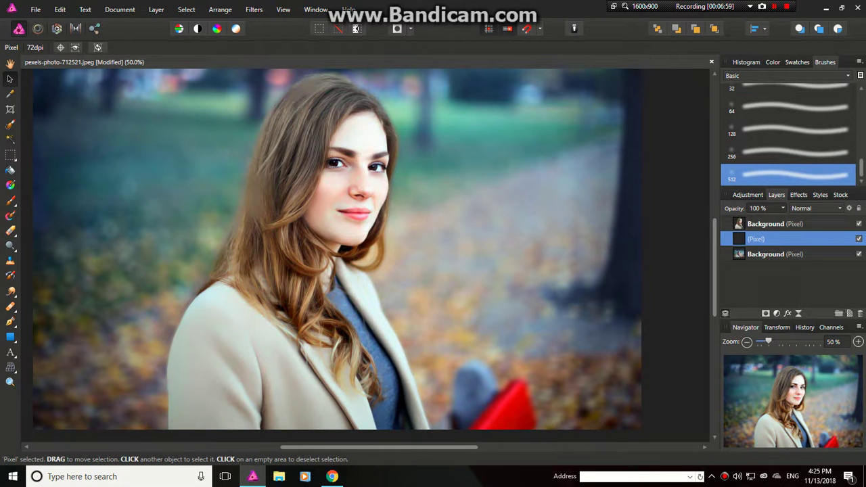
pyautogui.click(10, 200)
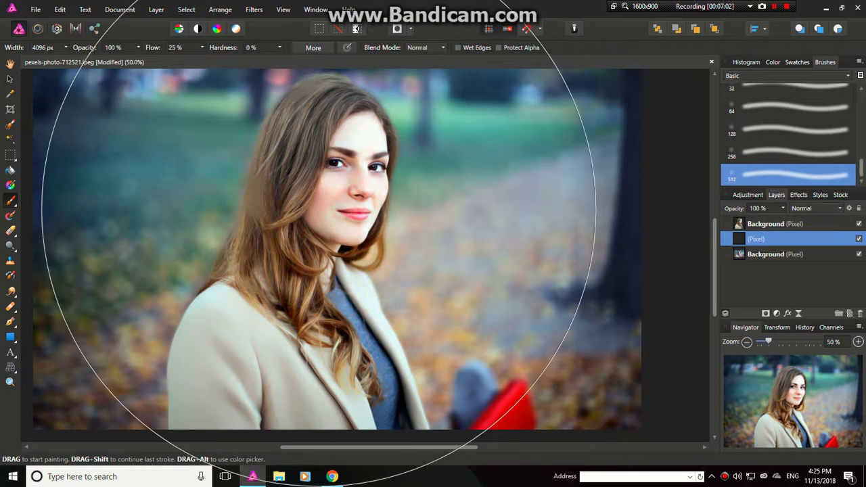
pyautogui.moveTo(317, 208); pyautogui.dragTo(315, 179)
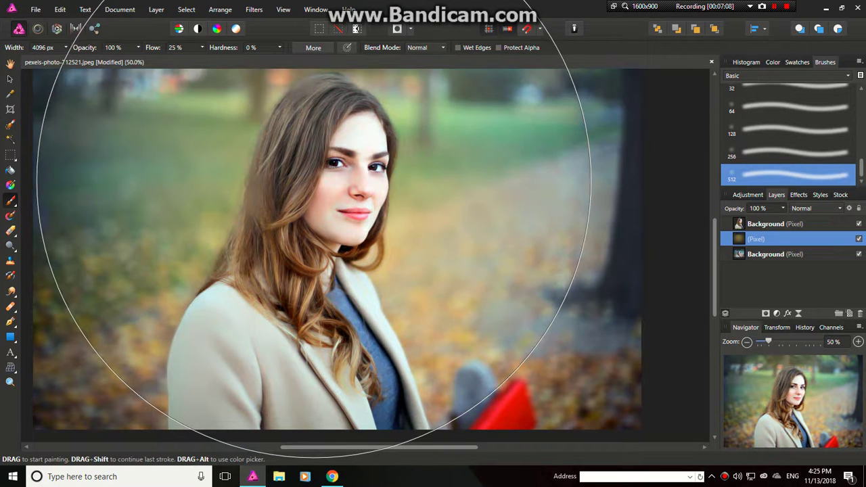
pyautogui.moveTo(315, 181); pyautogui.dragTo(115, 196)
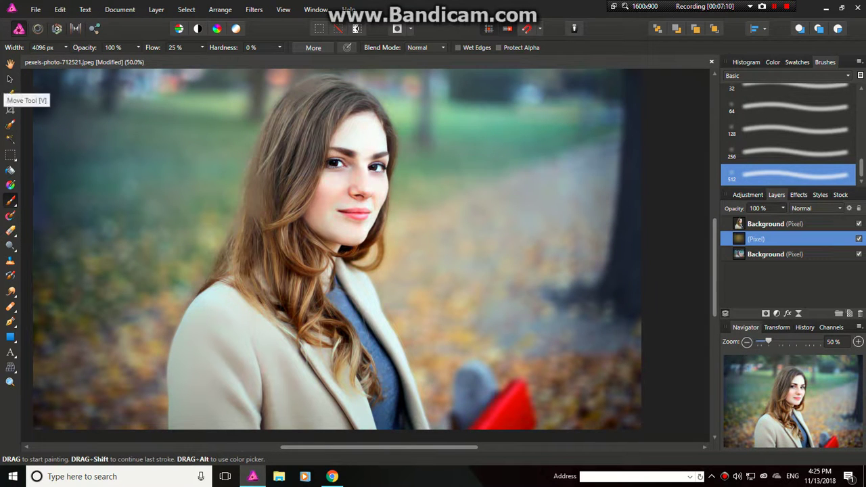
pyautogui.click(10, 79)
# - Select the painted layer plus both Background layers and group them with Ctrl+G, back at 50% zoom
pyautogui.hotkey('ctrl', '-')
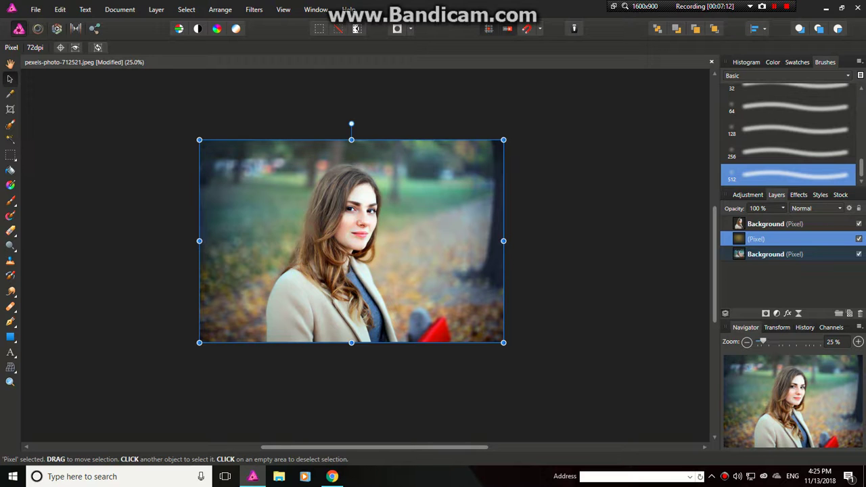
pyautogui.keyDown('shift'); pyautogui.click(775, 254); pyautogui.keyUp('shift')
pyautogui.keyDown('shift'); pyautogui.click(774, 223); pyautogui.keyUp('shift')
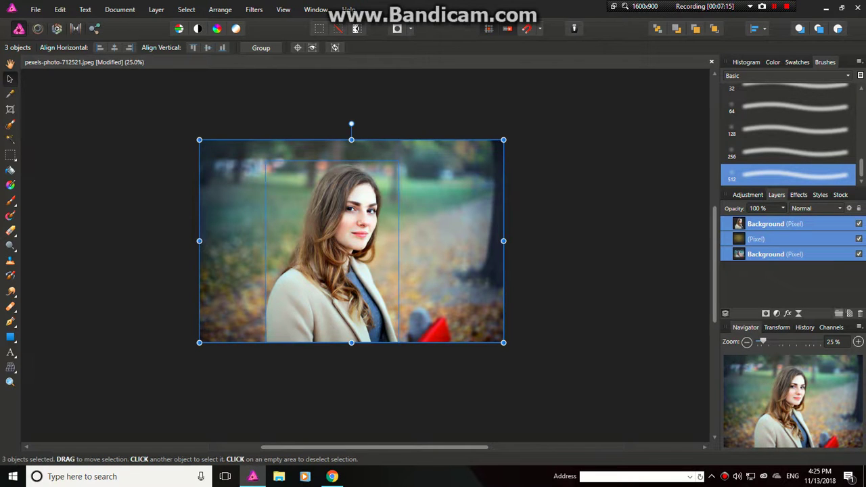
pyautogui.hotkey('ctrl', 'g')
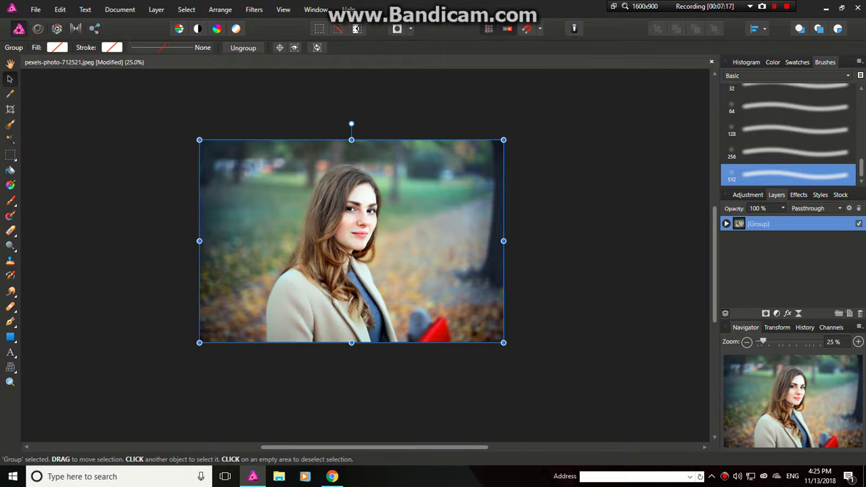
pyautogui.hotkey('ctrl', '+')
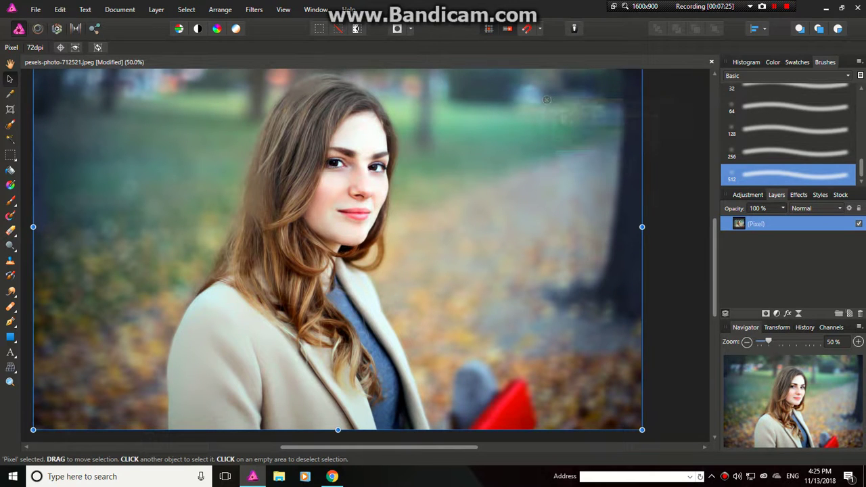
# - Export a high-quality JPEG (2250 × 1500 px, quality 85), saving into the workes folder on drive E:
pyautogui.click(35, 10)
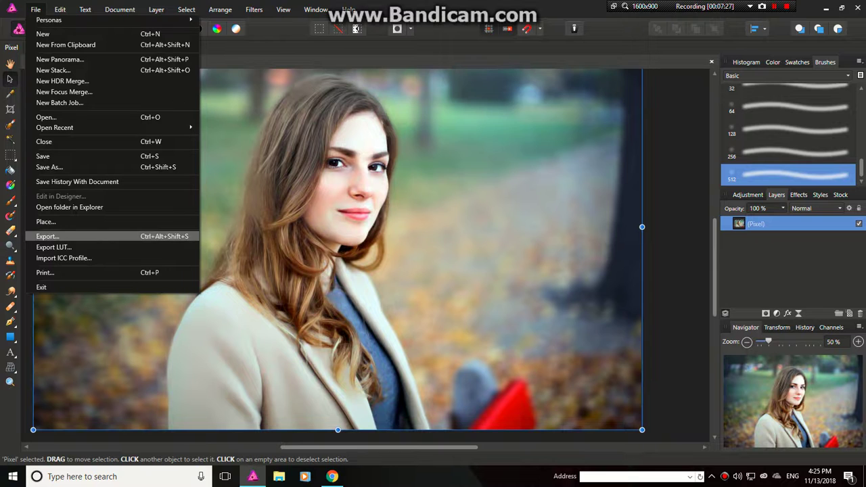
pyautogui.click(40, 236)
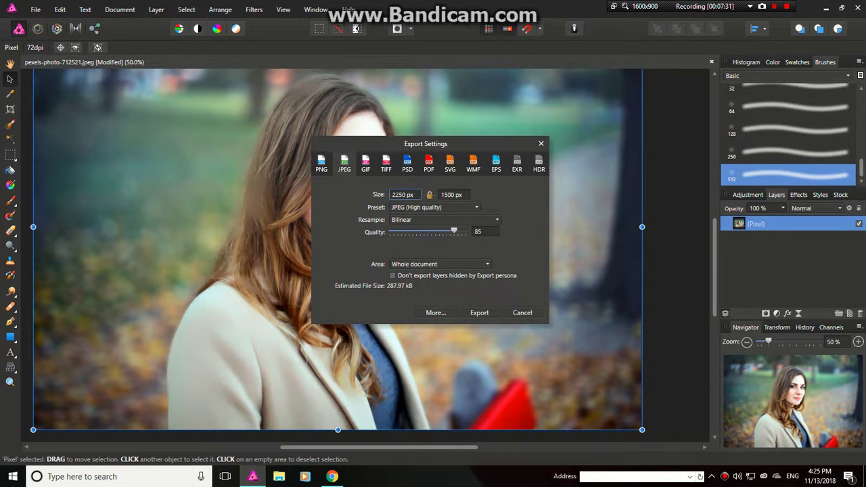
pyautogui.click(479, 313)
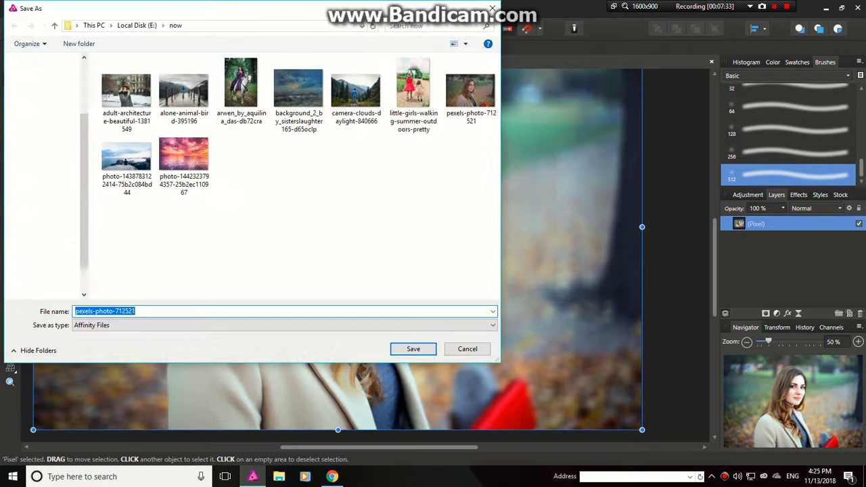
pyautogui.click(53, 236)
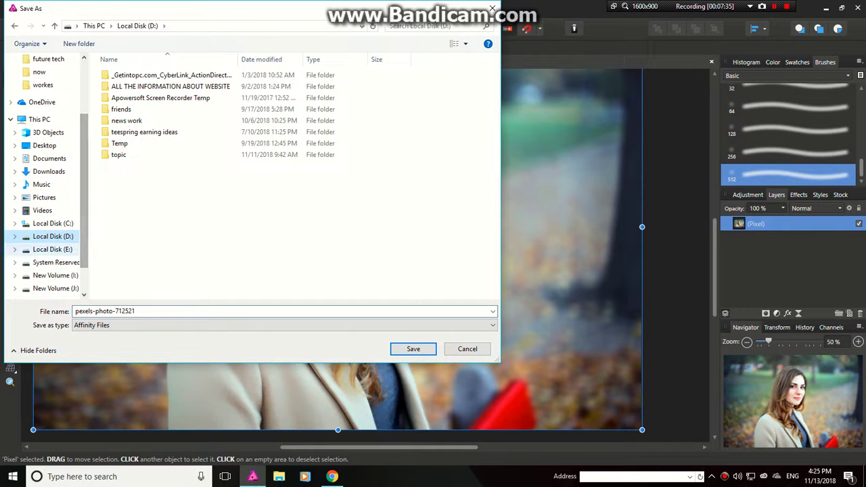
pyautogui.click(52, 249)
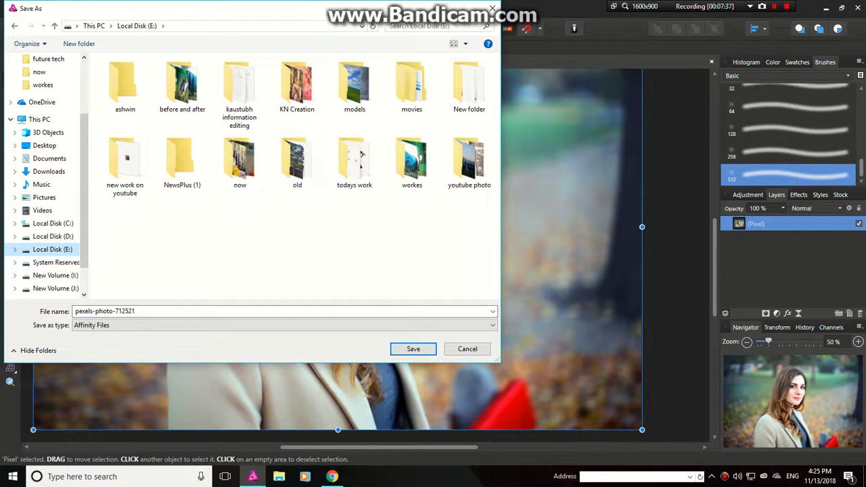
pyautogui.doubleClick(411, 159)
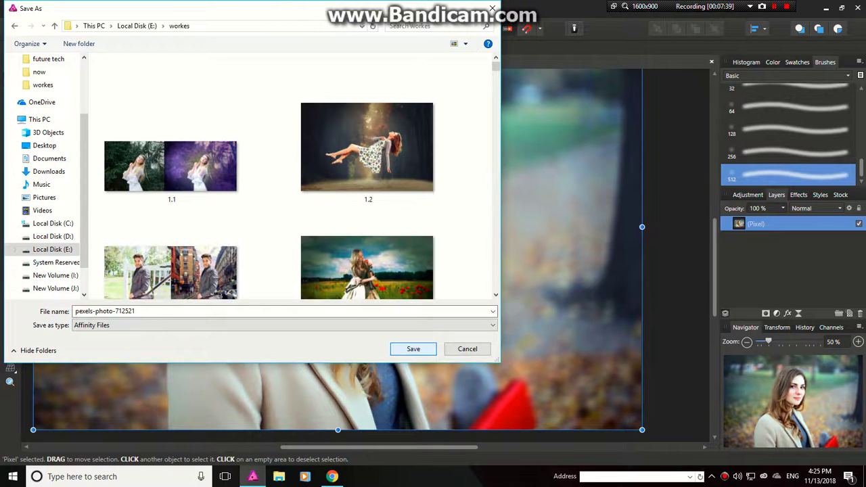